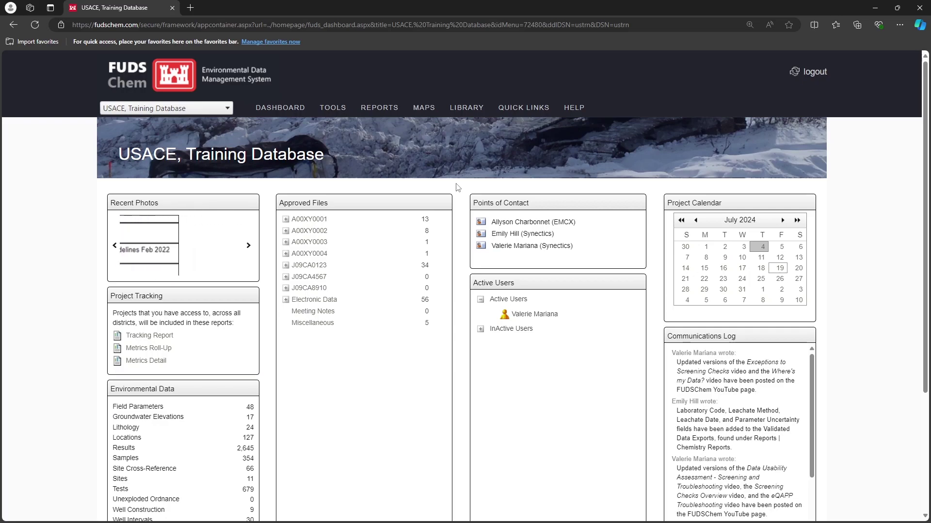
Display the TOOLS dropdown on the USACE Training Database dashboard
mouse_move(332, 109)
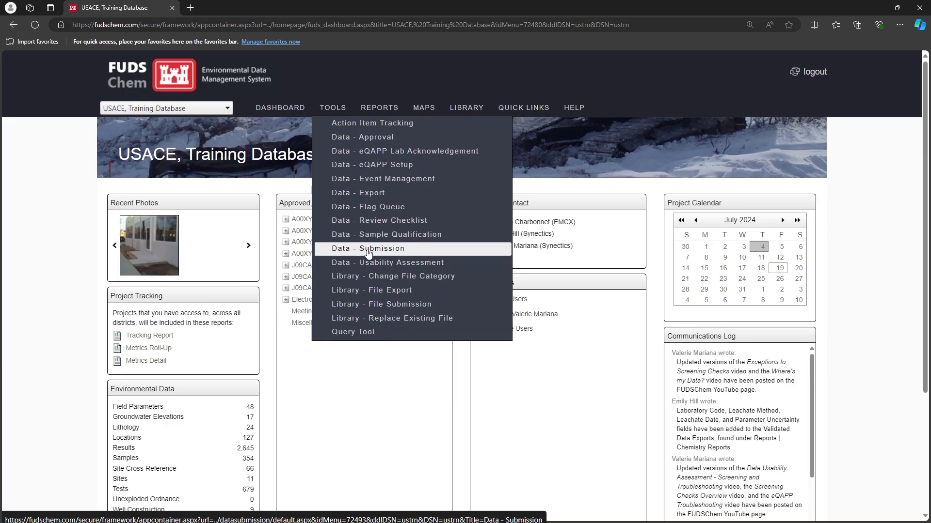
In Data - Submission, choose event FUDS Training 2024 and create a new ChemField file
click(414, 251)
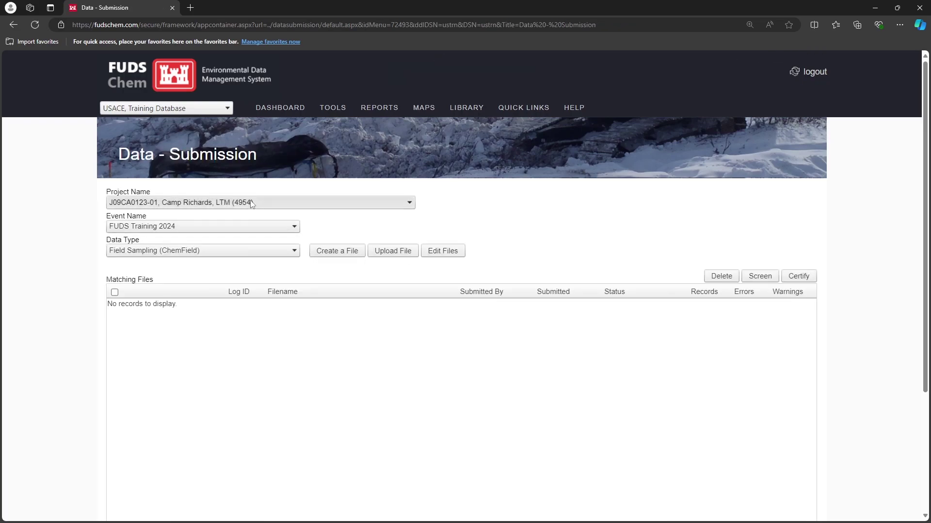
click(241, 234)
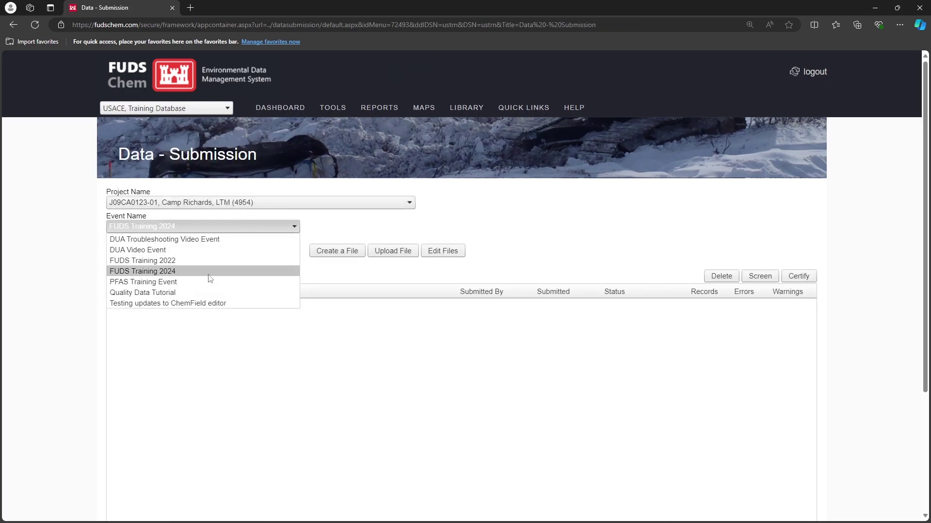
click(208, 277)
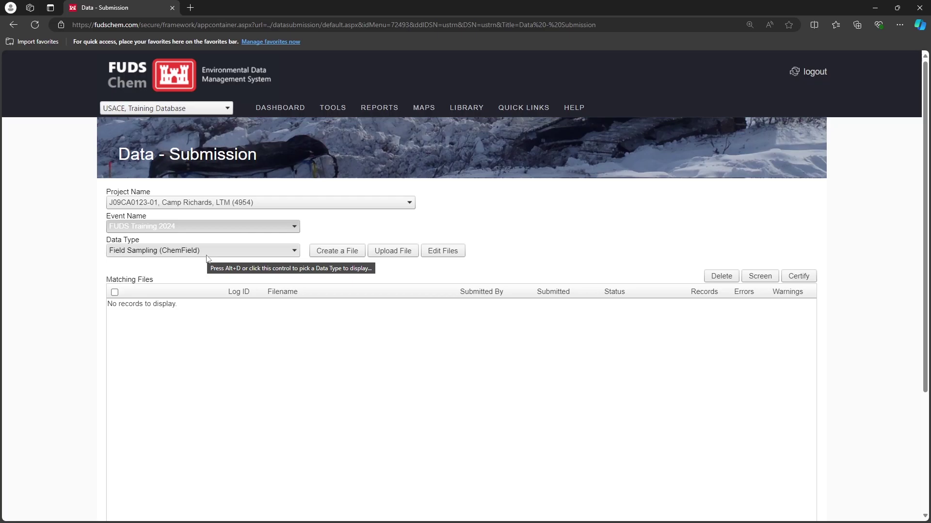
click(358, 251)
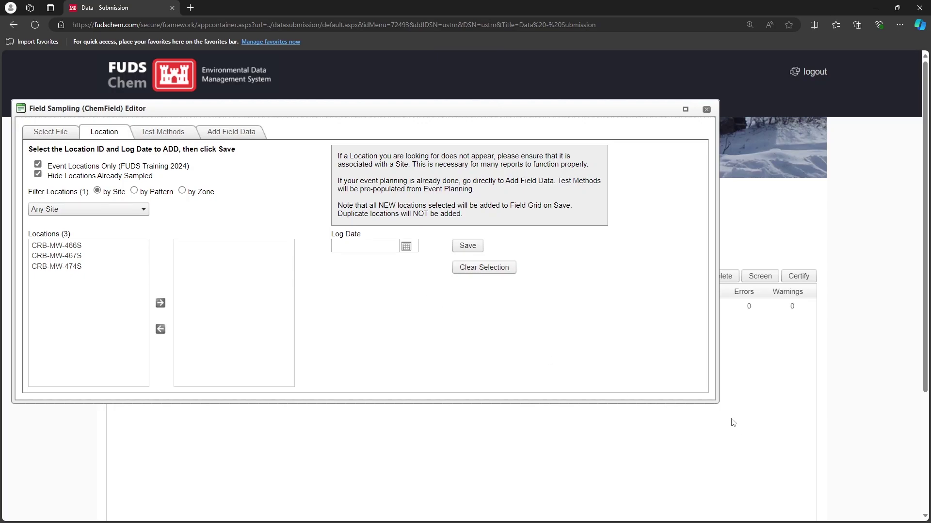
Enlarge the editor and add locations CRB-MW-466S through CRB-MW-474S to the file
drag(718, 403, 902, 468)
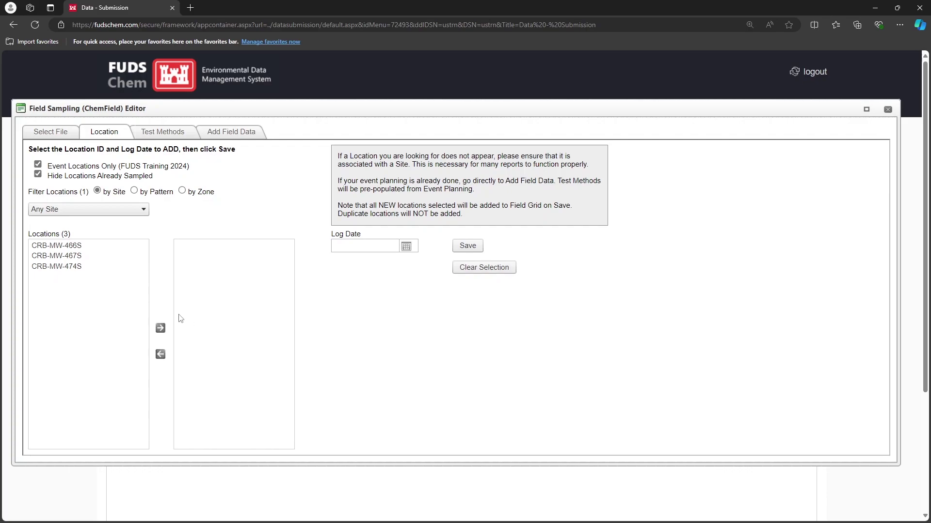
click(80, 246)
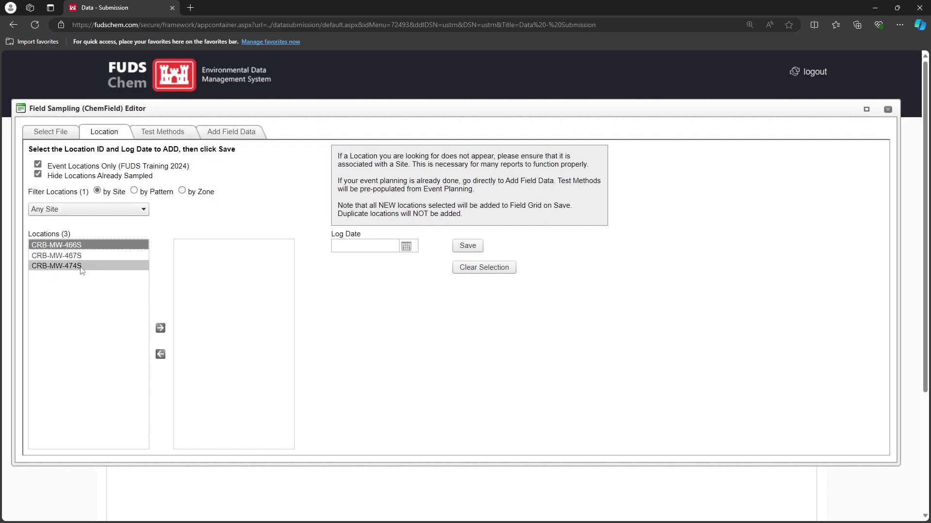
shift+click(81, 268)
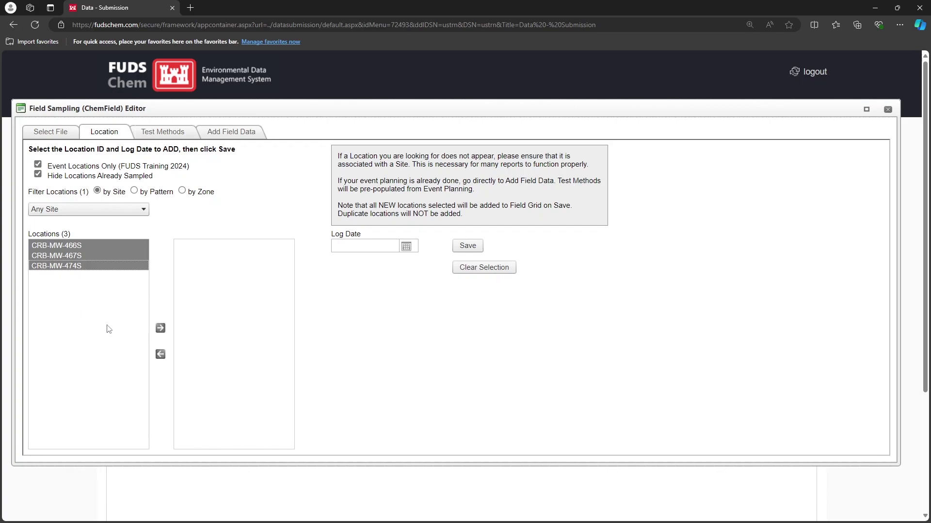
click(160, 330)
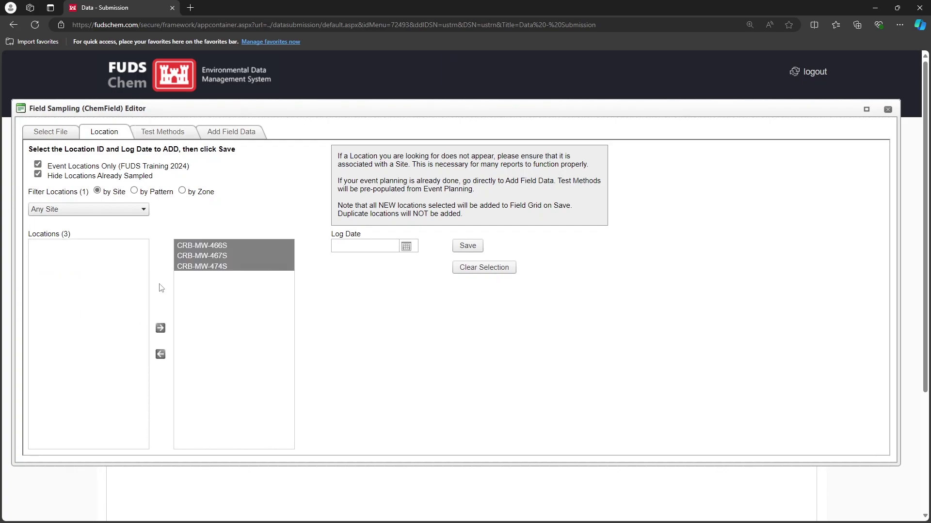
Clear both location filters and add CRB-MW-477S to the chosen locations
click(38, 165)
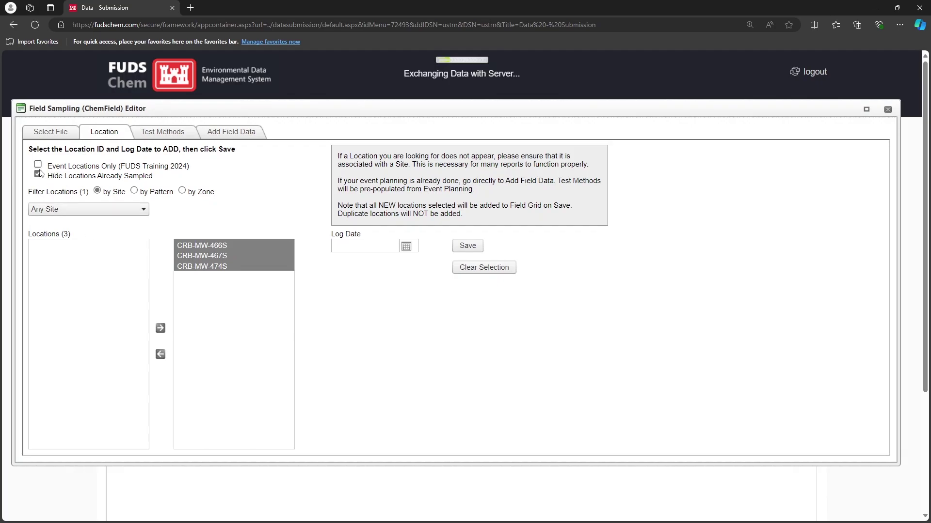
click(39, 175)
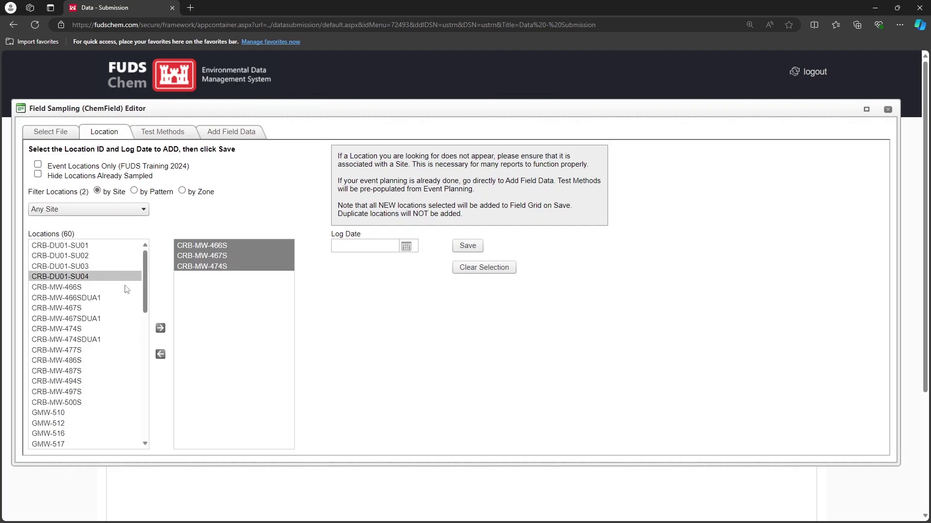
click(106, 350)
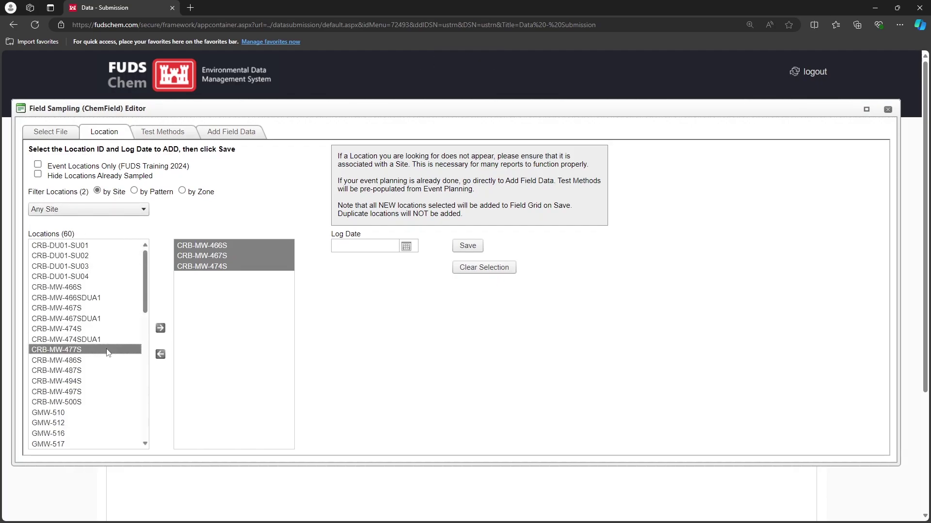
click(160, 329)
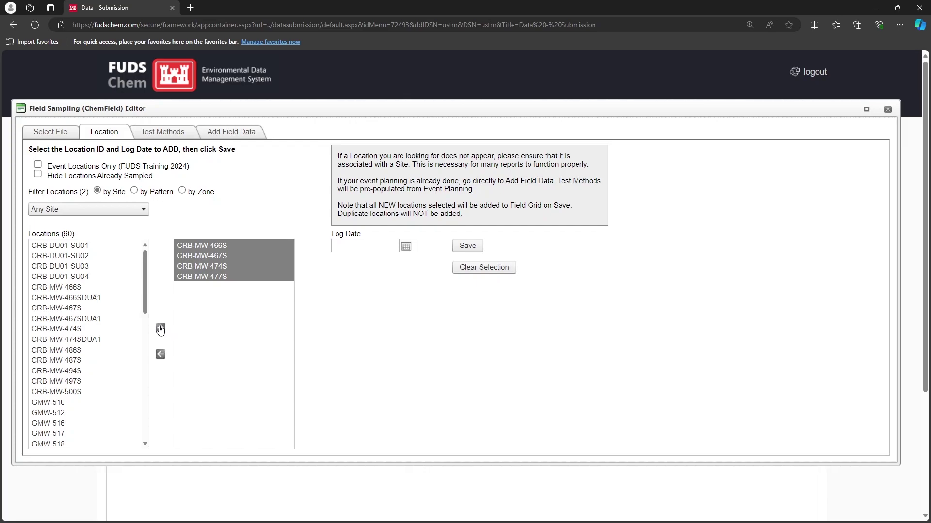
Enter log date 1/1/1900 and save the four chosen locations
click(381, 246)
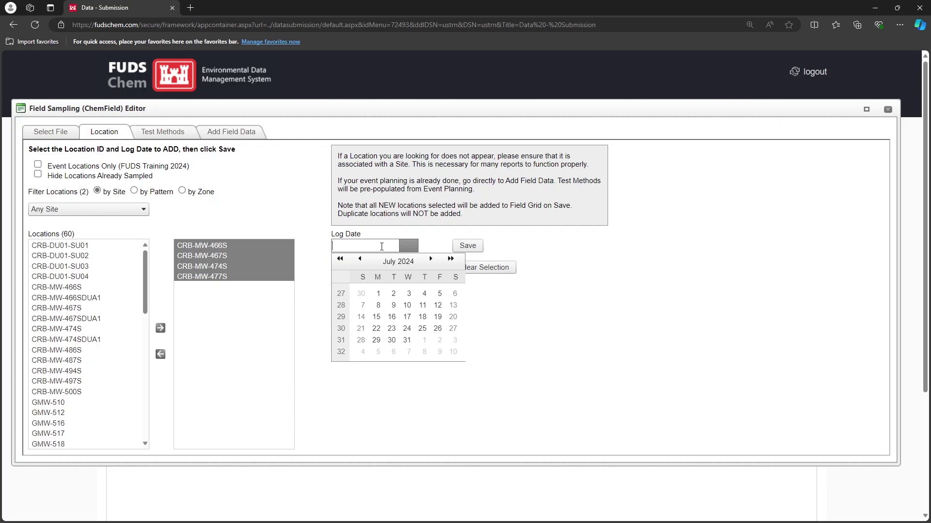
text(1/1/1900)
click(473, 249)
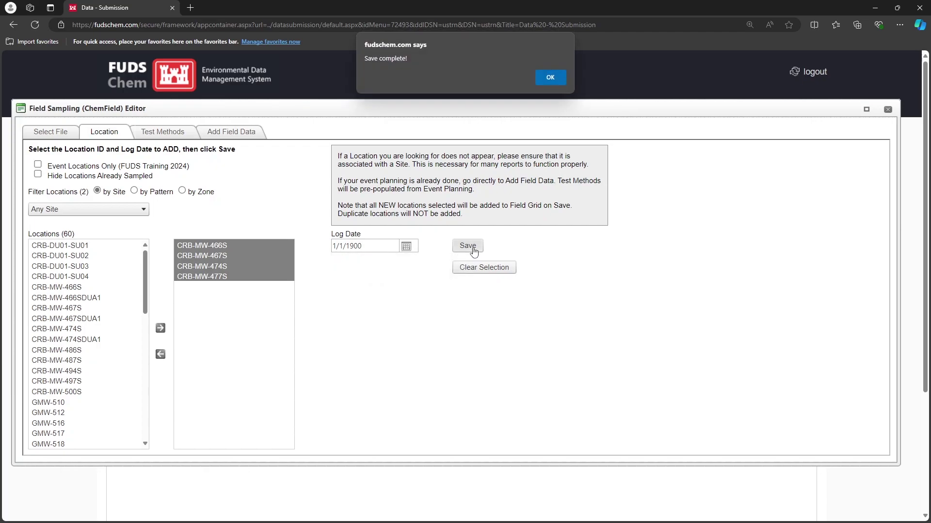
click(551, 78)
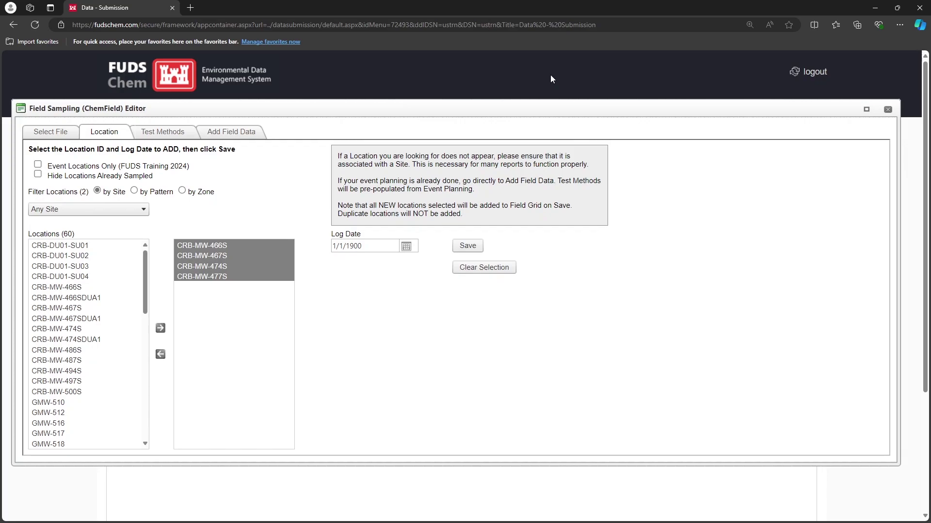
Review the test methods, confirming SW6020A ICPMS Metals TOTAL NONE W is checked
click(168, 131)
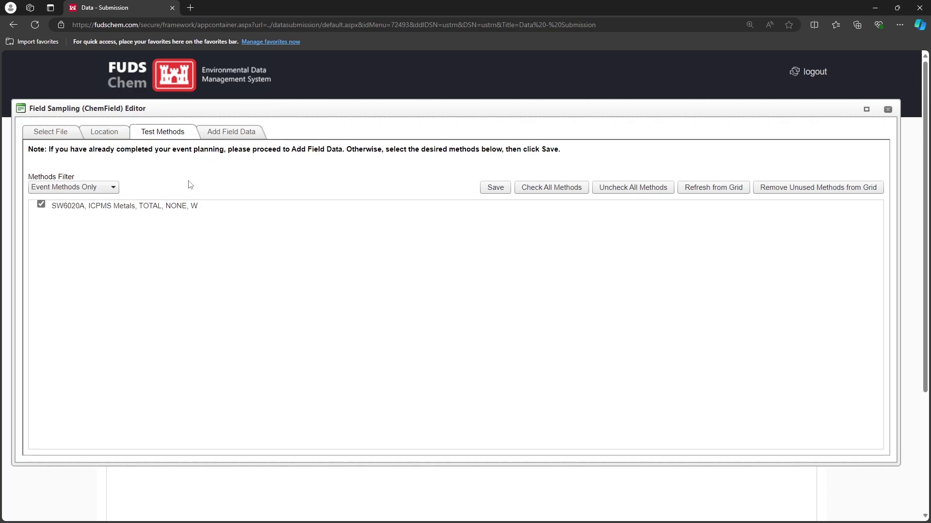
In the field data grid, replace COC ID with 081124A on all seven selected rows
click(237, 138)
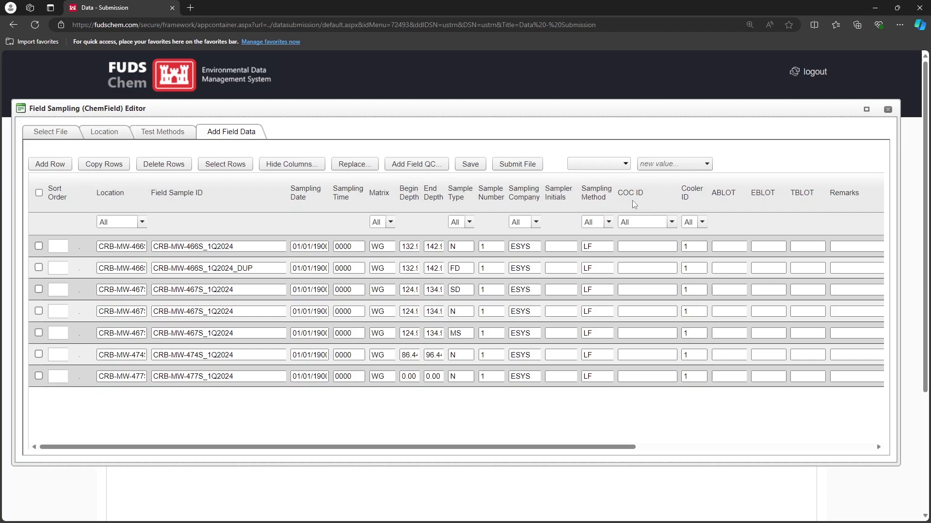
click(38, 193)
click(353, 164)
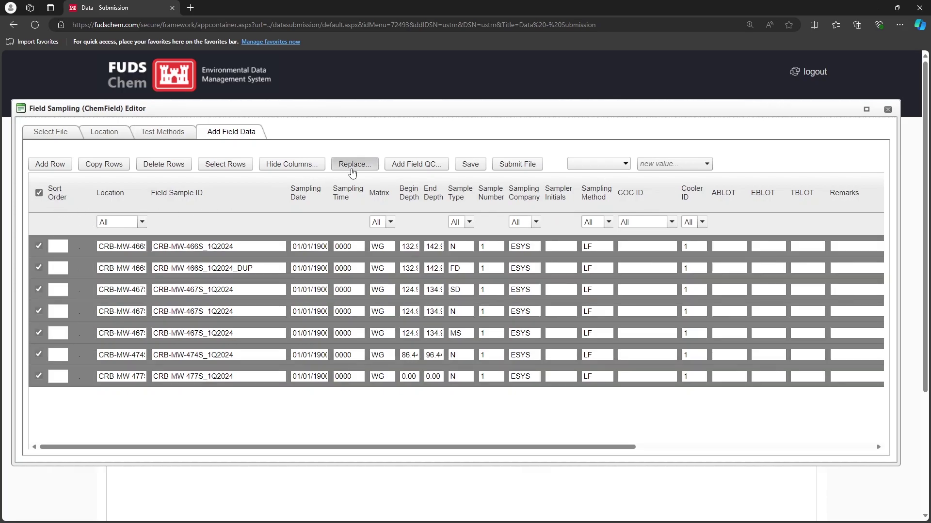
click(262, 230)
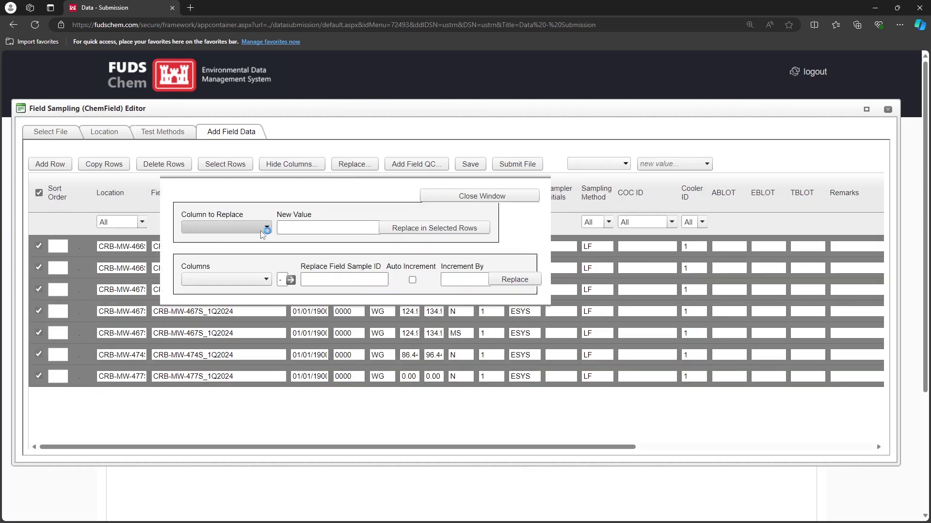
click(197, 271)
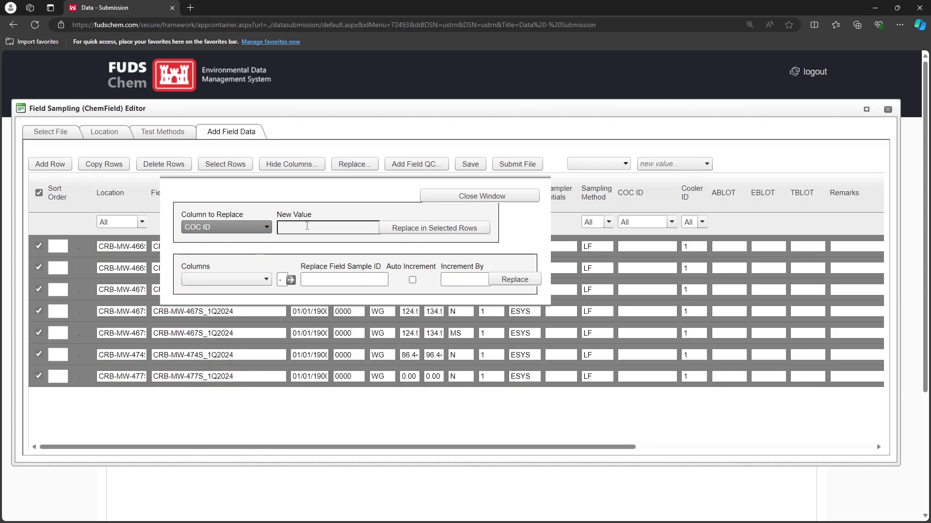
click(307, 227)
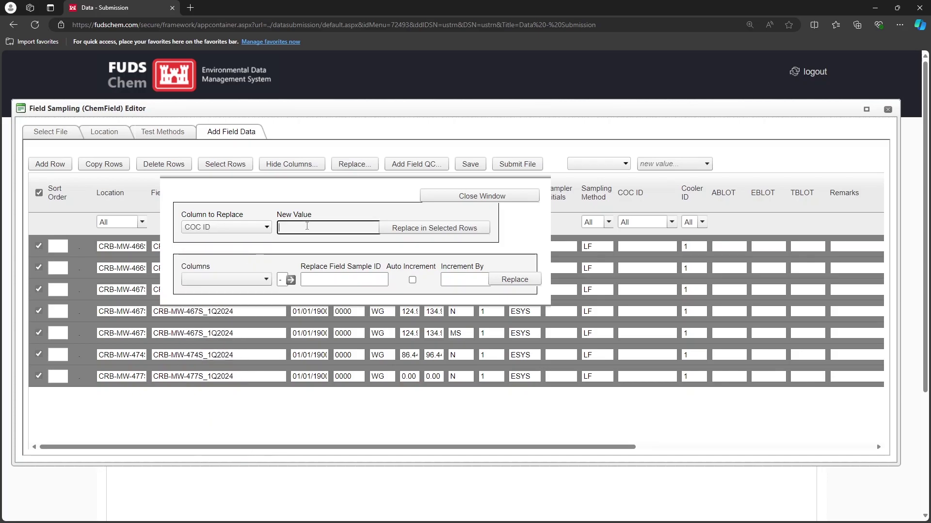
text(08112)
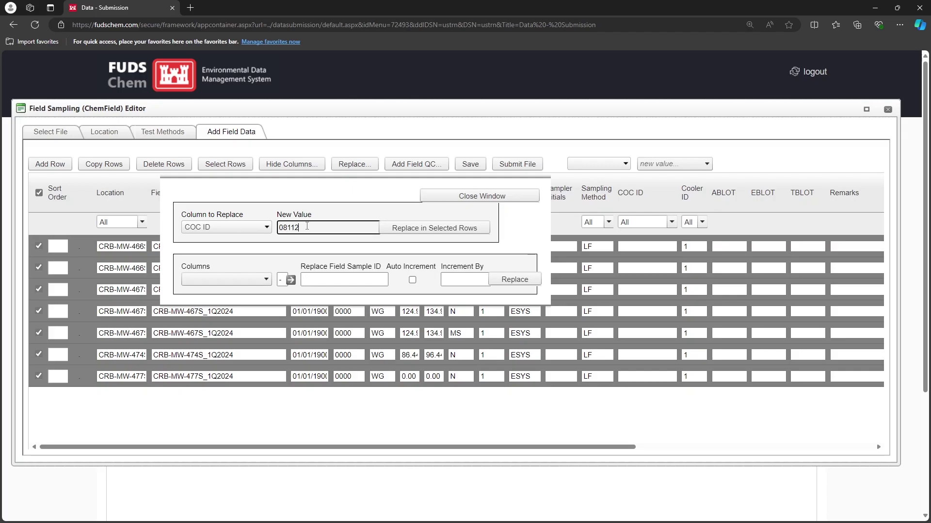
text(4A)
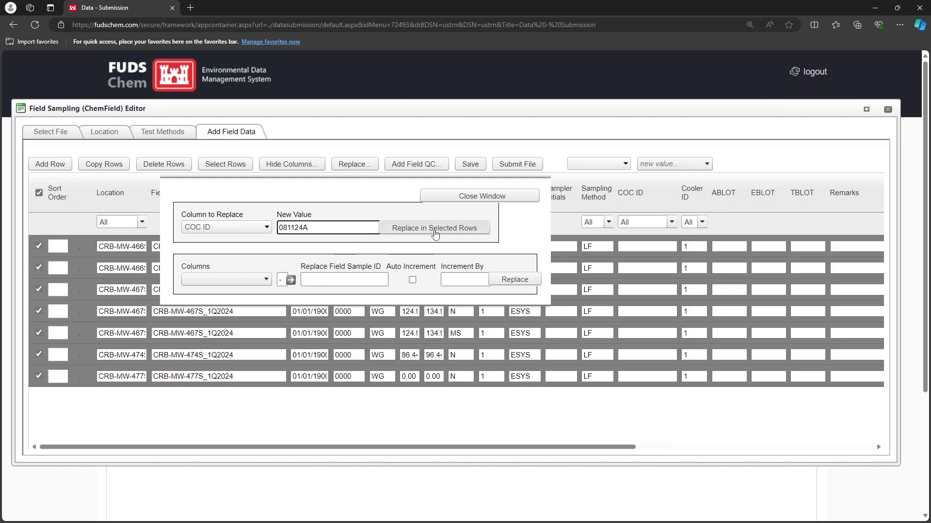
click(435, 228)
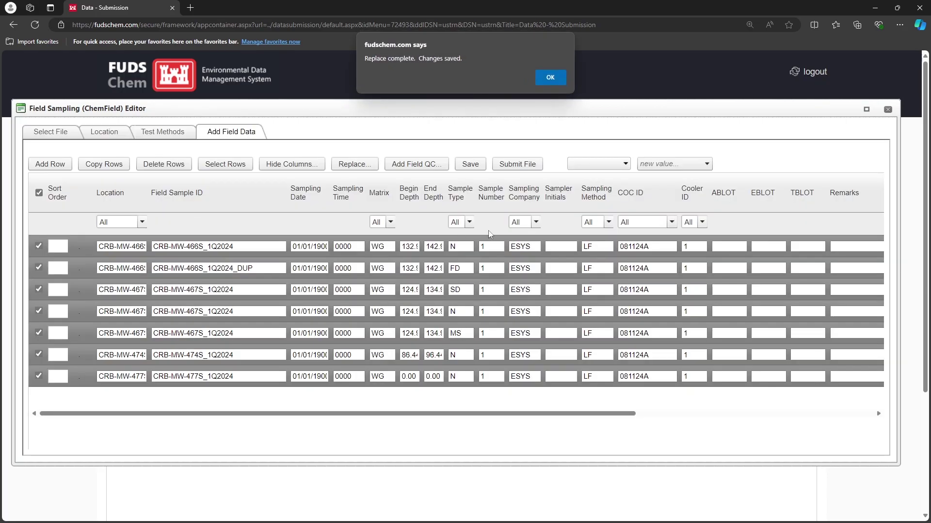
click(550, 78)
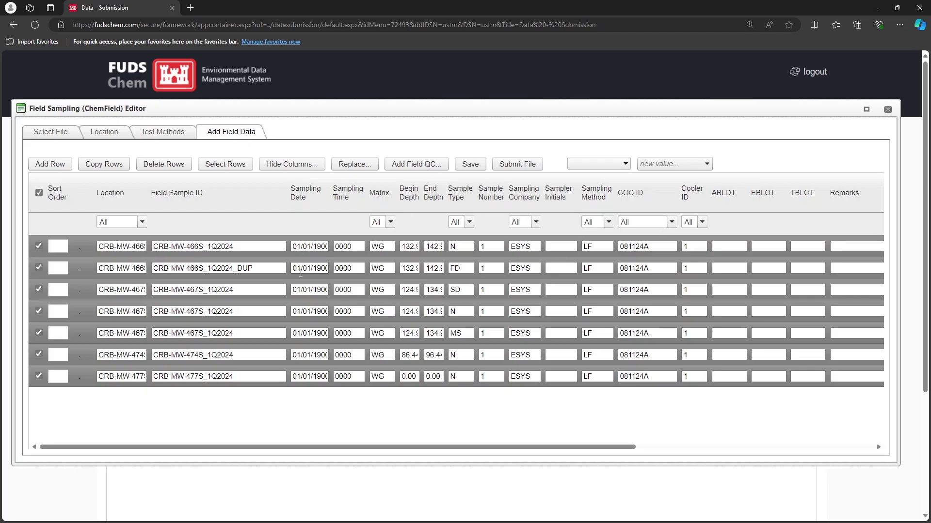
Save the field data and submit ChemField 5425 for screening
click(478, 164)
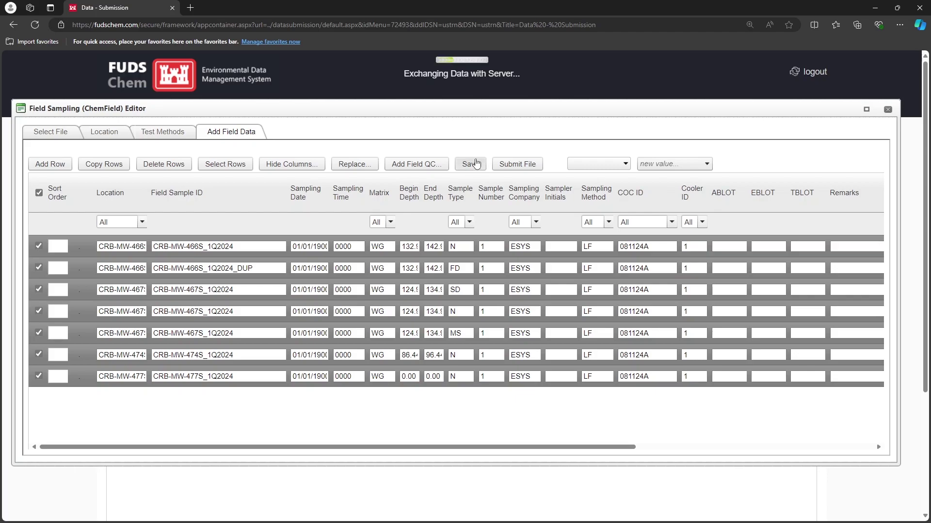
click(543, 79)
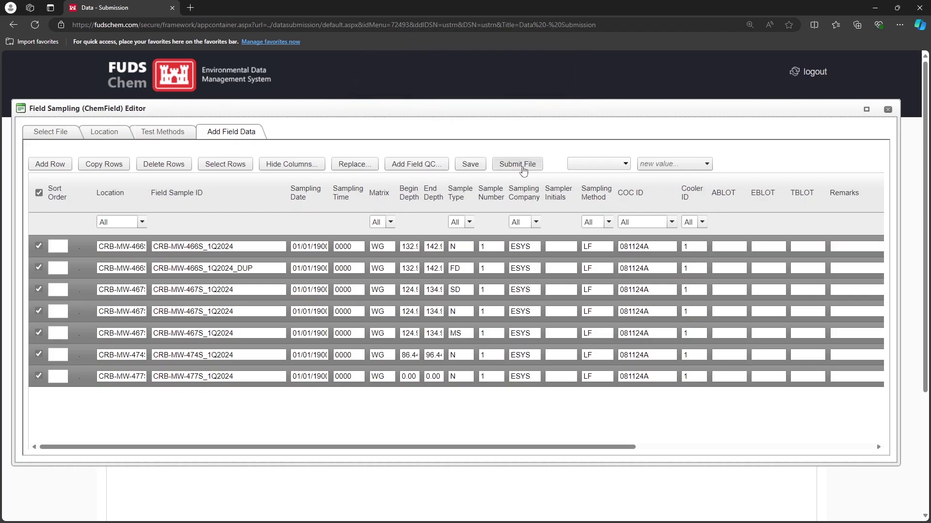
click(523, 167)
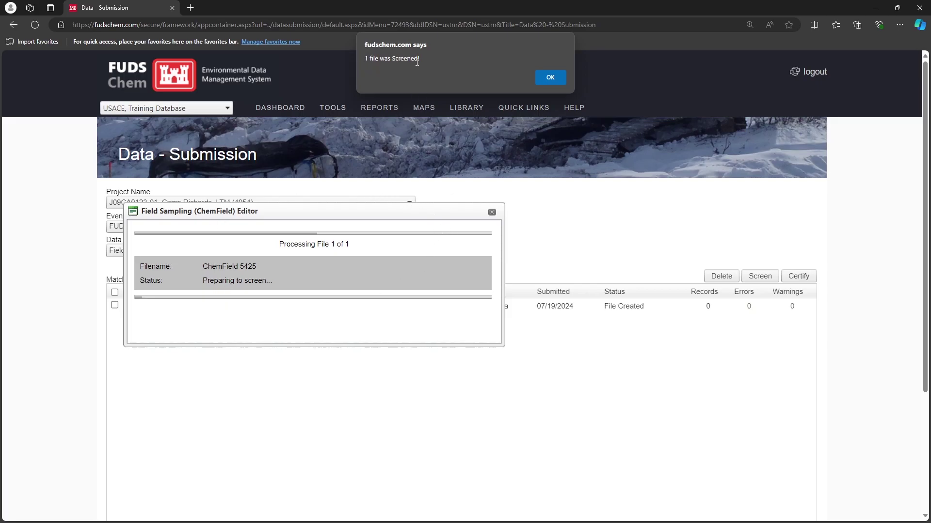
click(552, 77)
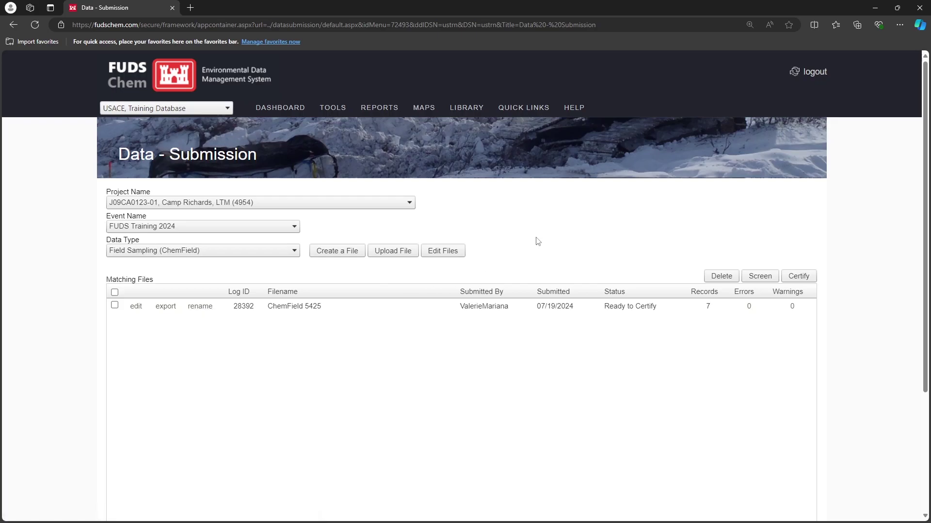
Rename the field sampling file to COC 081124A and save the new name
click(198, 313)
text(COC)
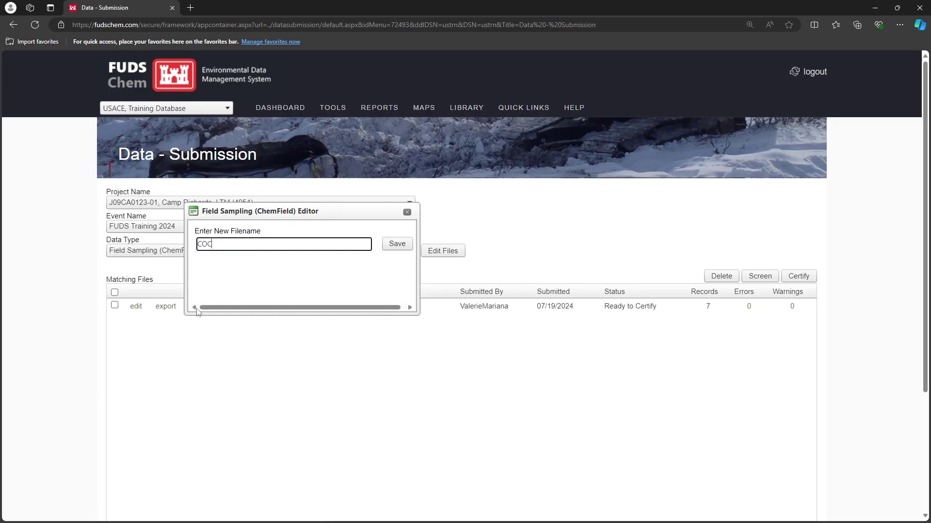
text( 081124A)
click(402, 247)
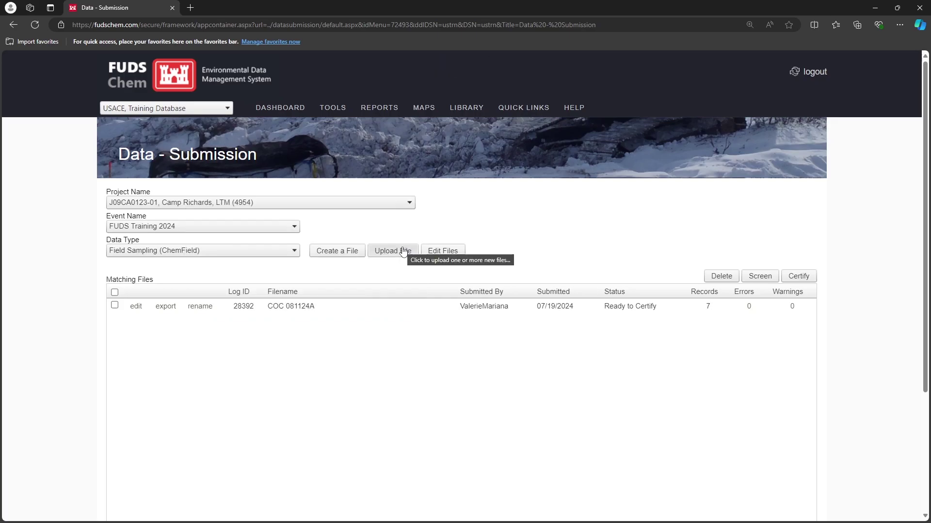
mouse_move(379, 108)
mouse_move(463, 199)
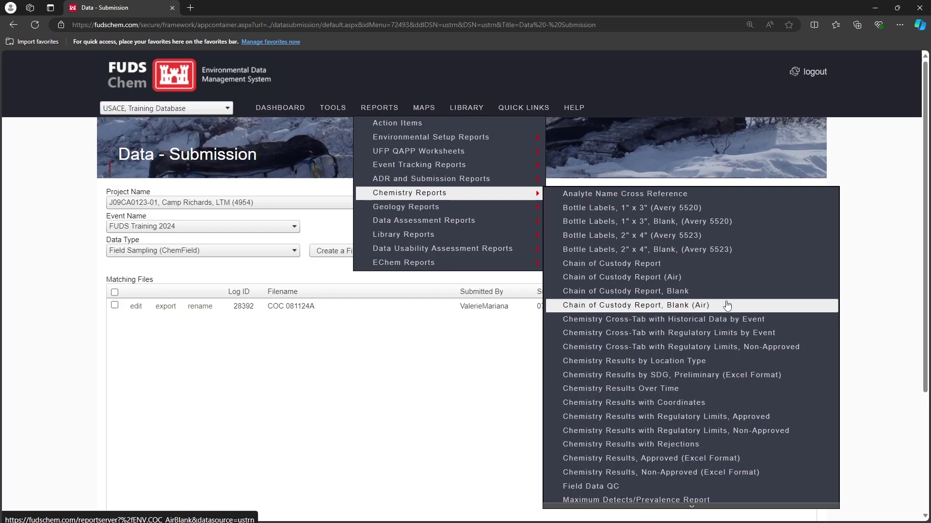
Run the Chain of Custody Report for Camp Richards, LTM, FUDS Training 2024, COC 081124A
click(702, 268)
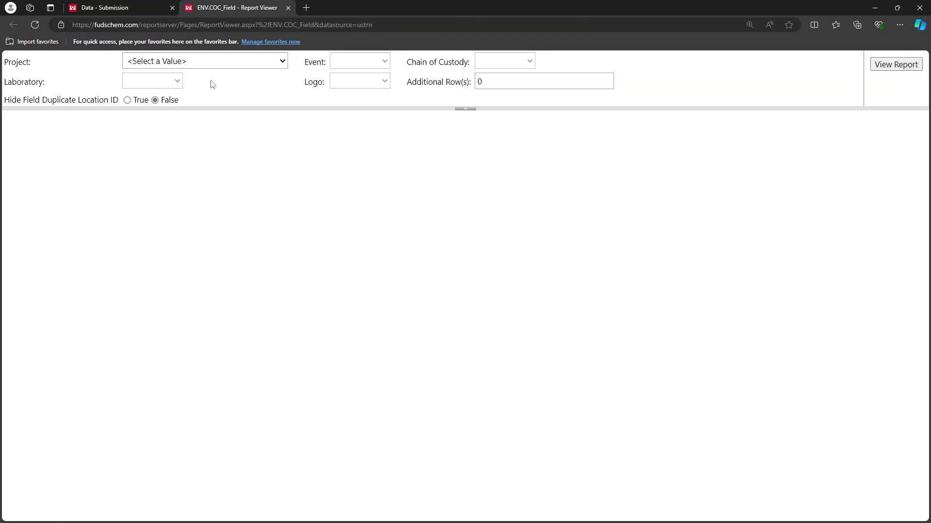
click(208, 61)
click(262, 121)
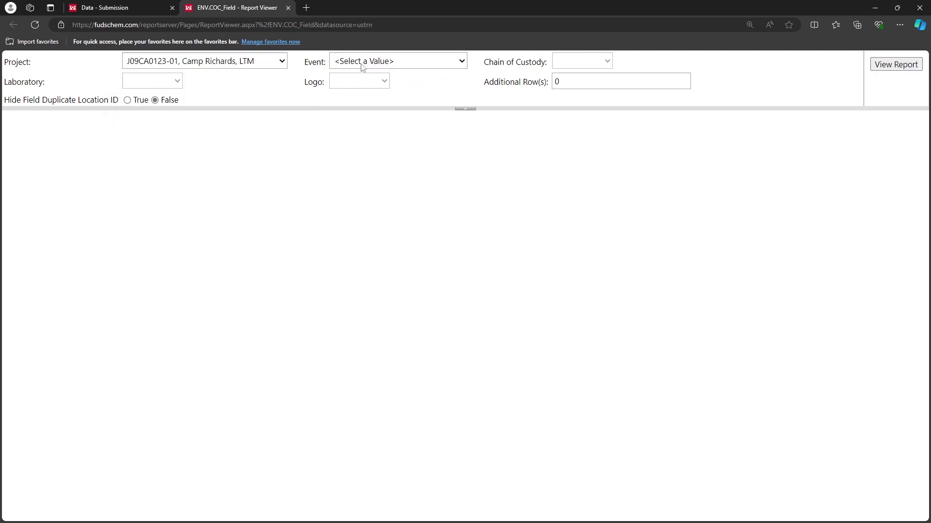
click(363, 63)
click(395, 99)
click(588, 61)
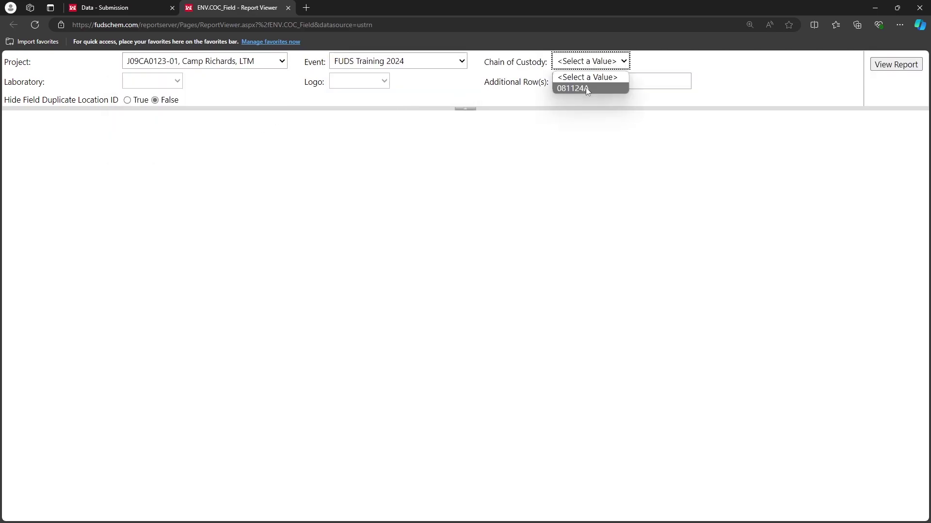
click(586, 87)
click(877, 67)
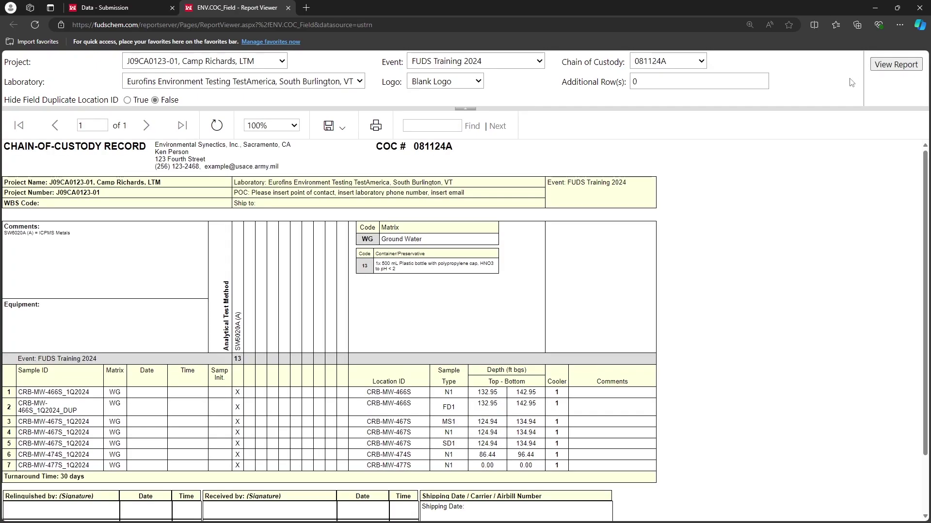
View the report at 150% and scroll through the seven sample rows
click(293, 127)
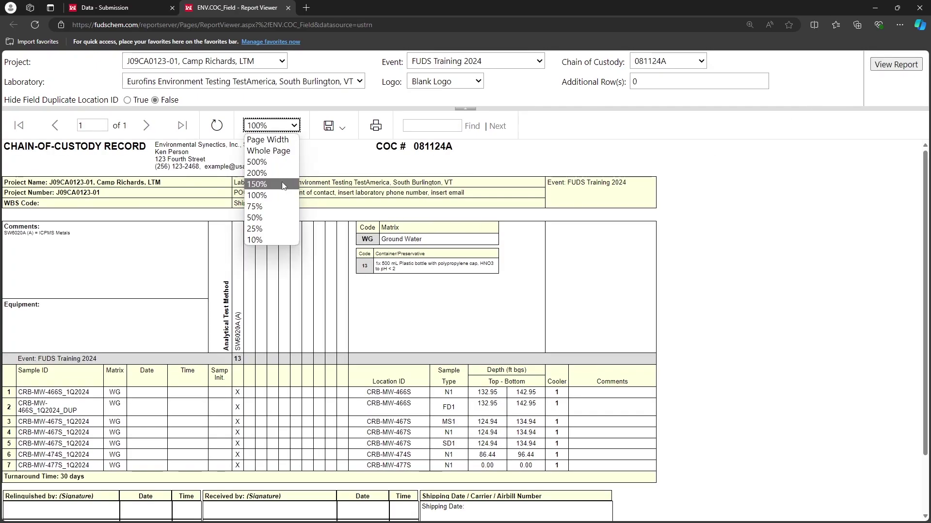
click(283, 184)
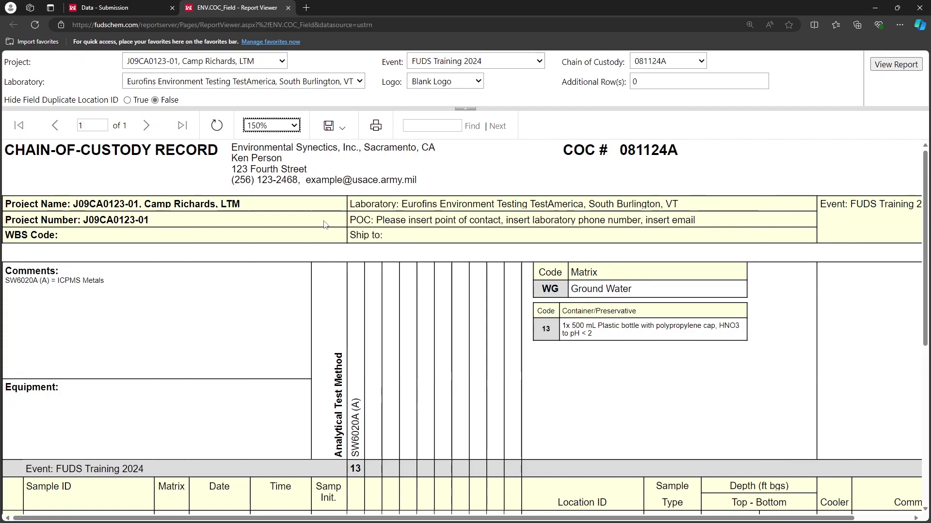
scroll(324, 225, down, 3)
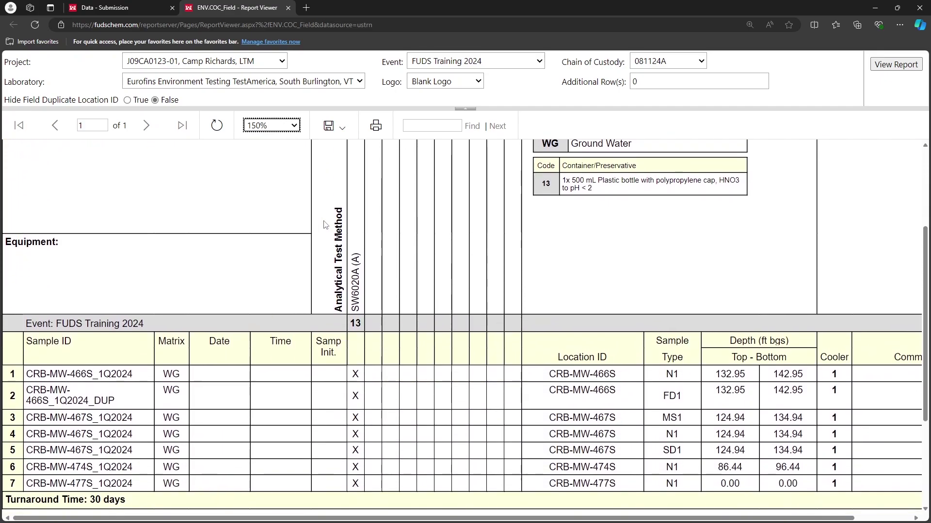
scroll(324, 224, down, 3)
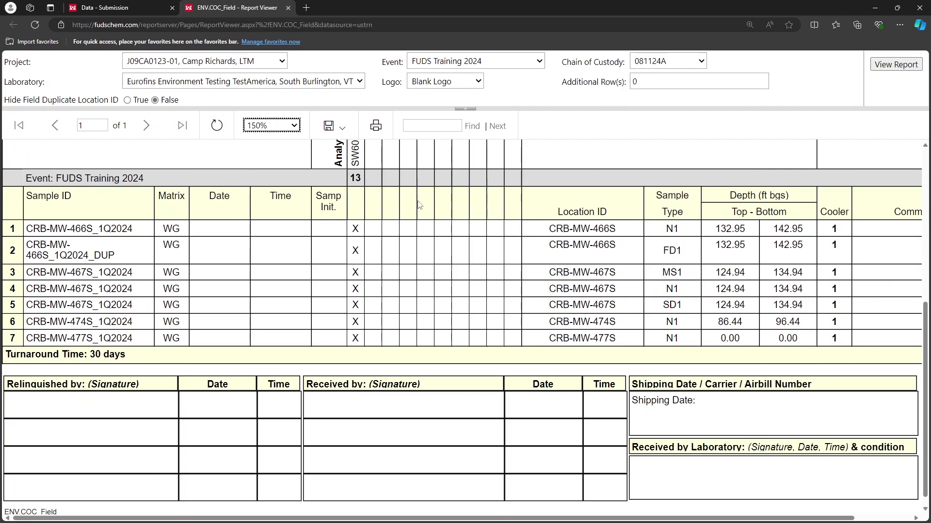
click(333, 127)
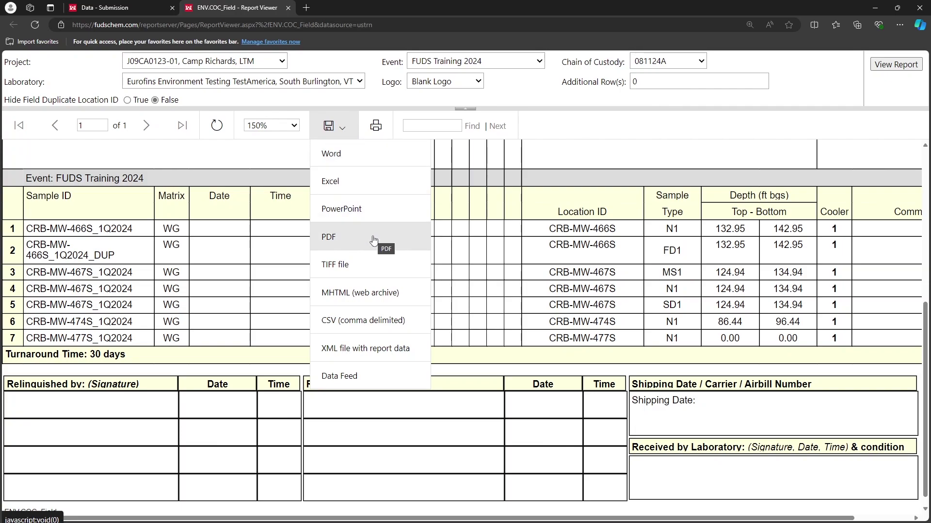
Close the ENV.COC_Field report tab and go back to REPORTS > Chemistry Reports
click(288, 8)
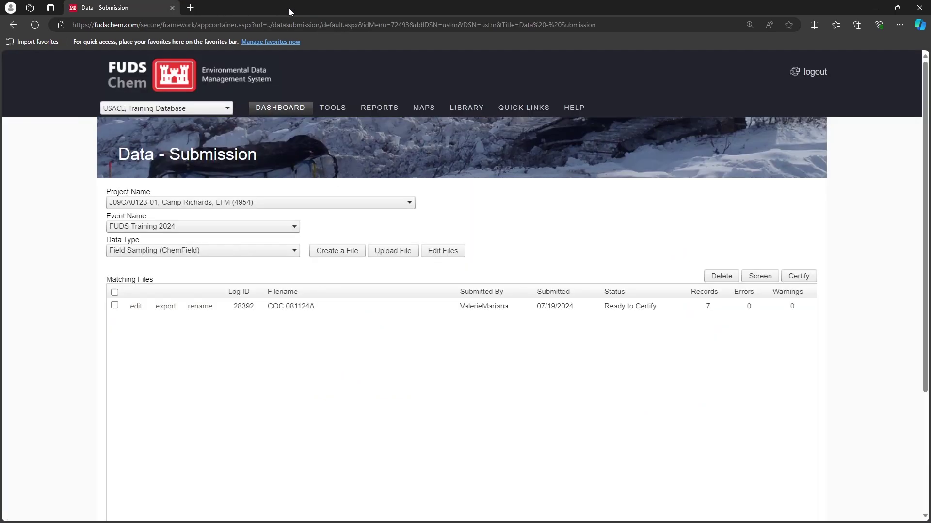
mouse_move(394, 113)
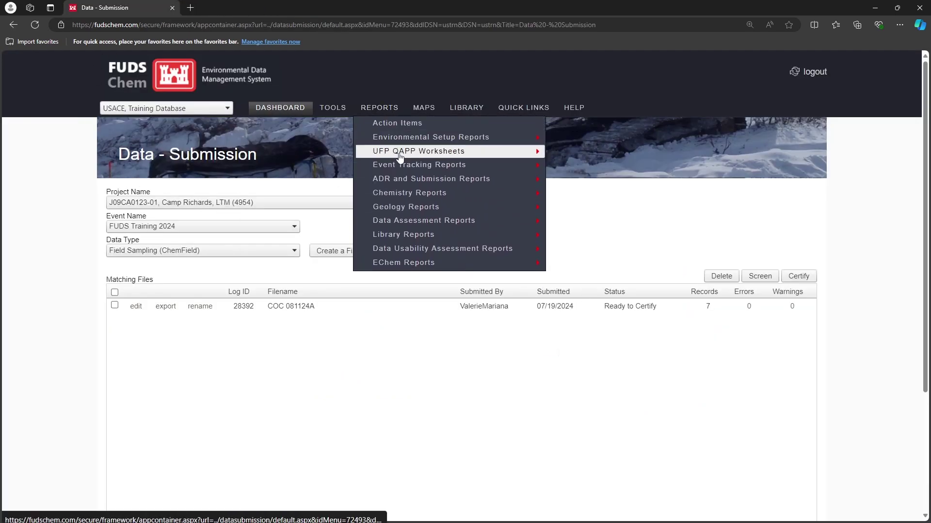
mouse_move(446, 200)
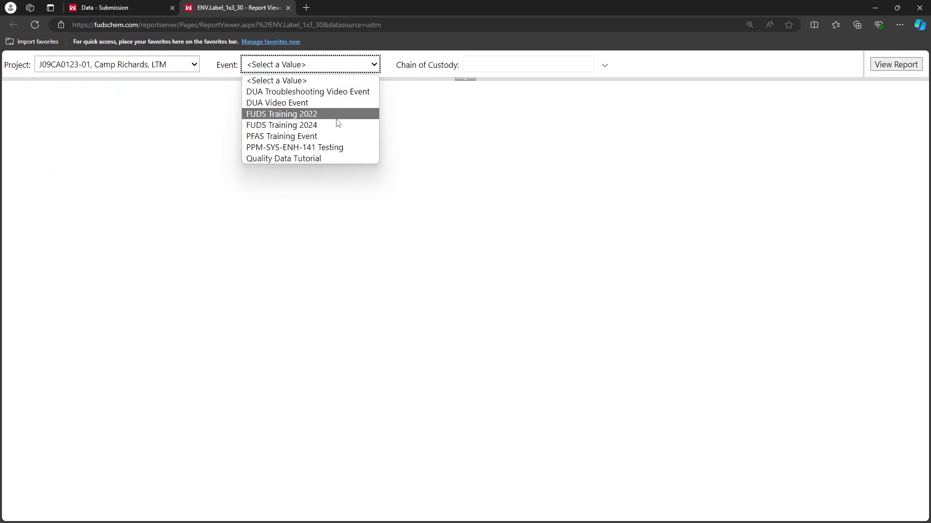
Generate the 1"x3" bottle labels for the FUDS Training 2024 event and view them at 200%
click(337, 125)
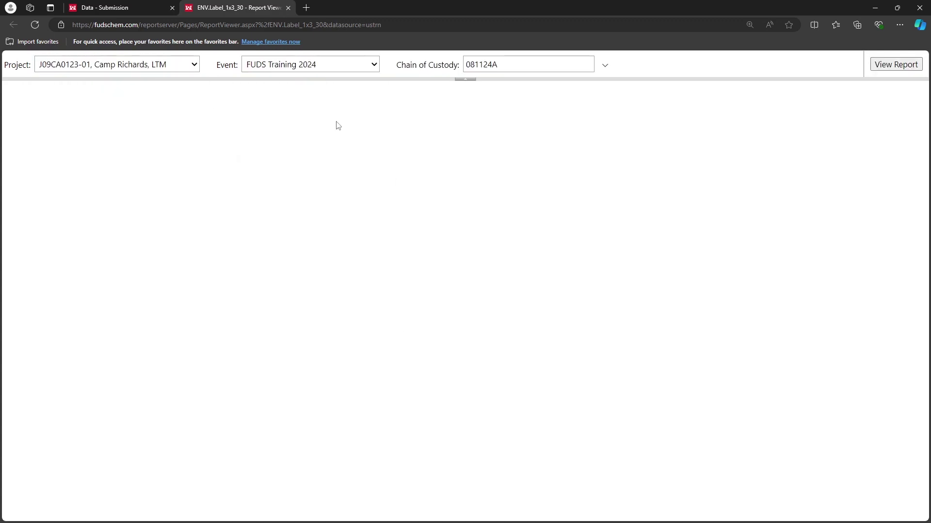
click(906, 65)
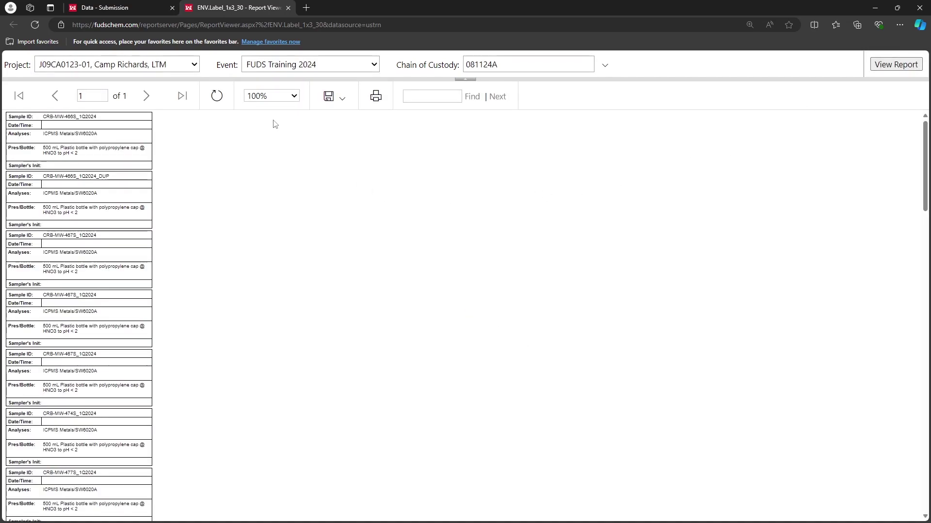
click(266, 99)
click(272, 144)
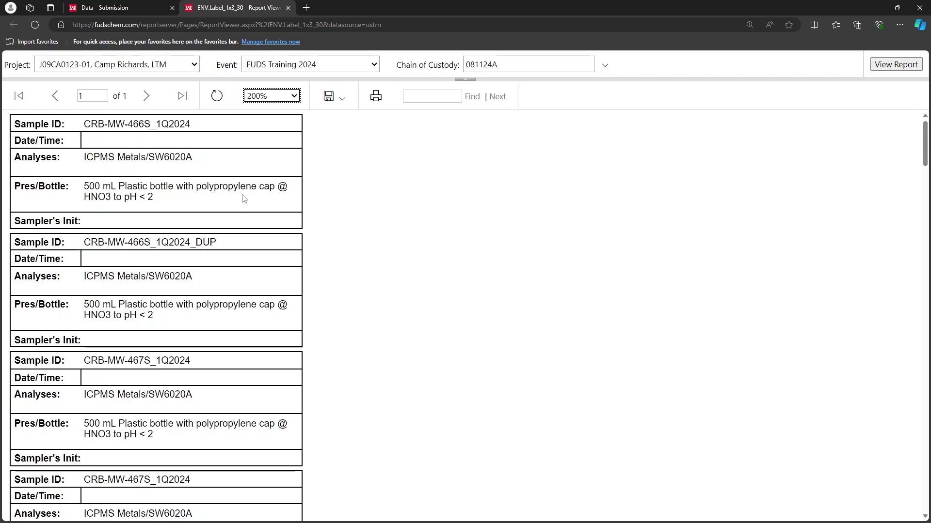
Export the bottle labels as a PDF and close the label report
click(329, 97)
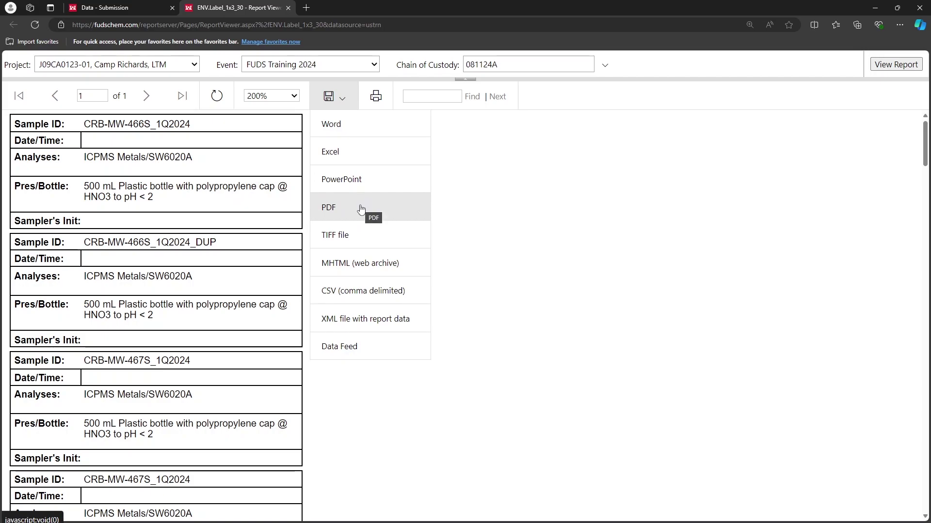
click(421, 207)
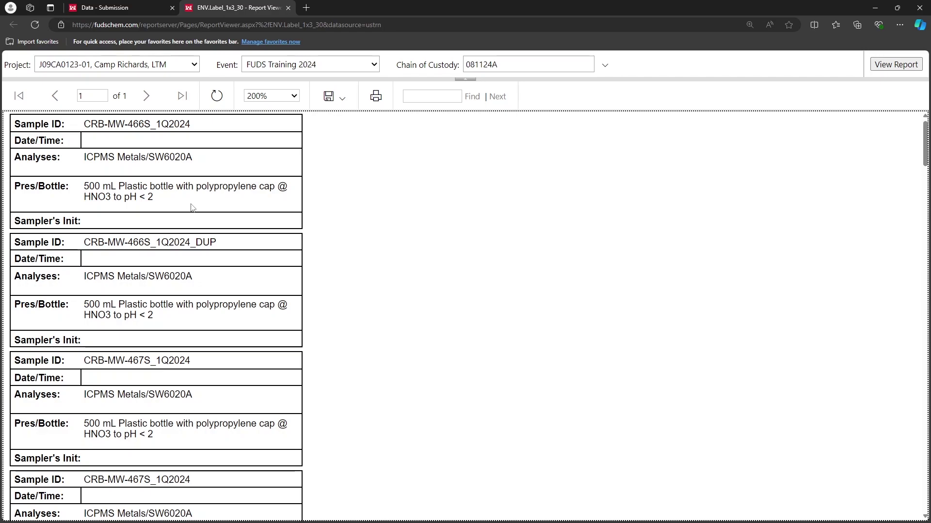
click(289, 7)
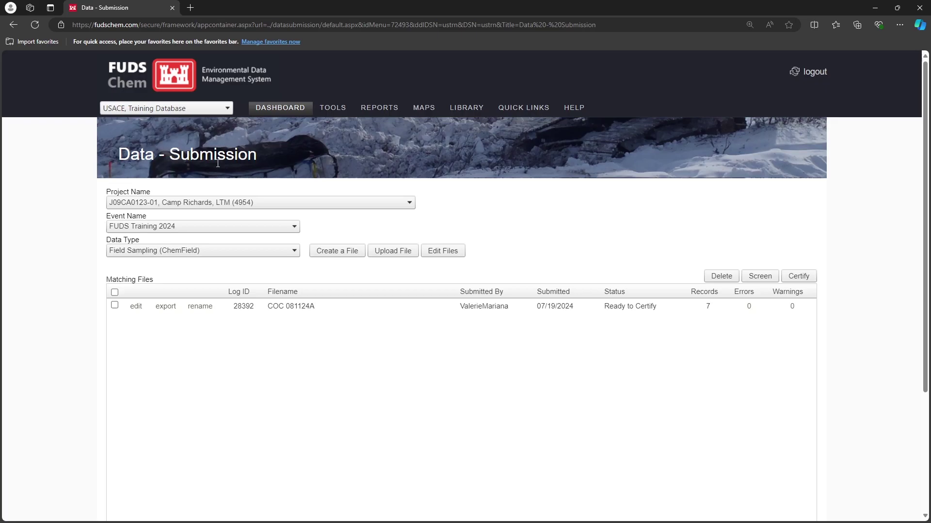
Open COC 081124A in the editor, enlarge the window, and scroll across the seven sample rows' columns
click(136, 307)
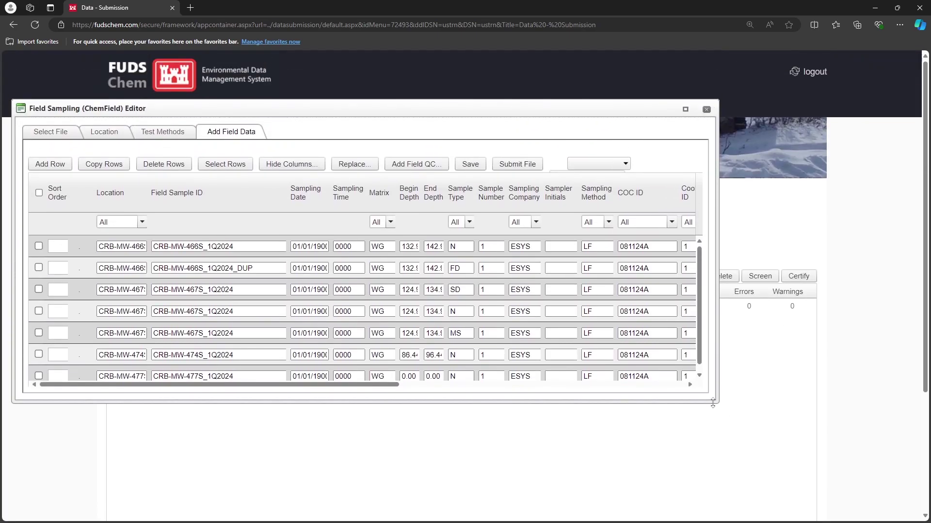
drag(717, 402, 907, 478)
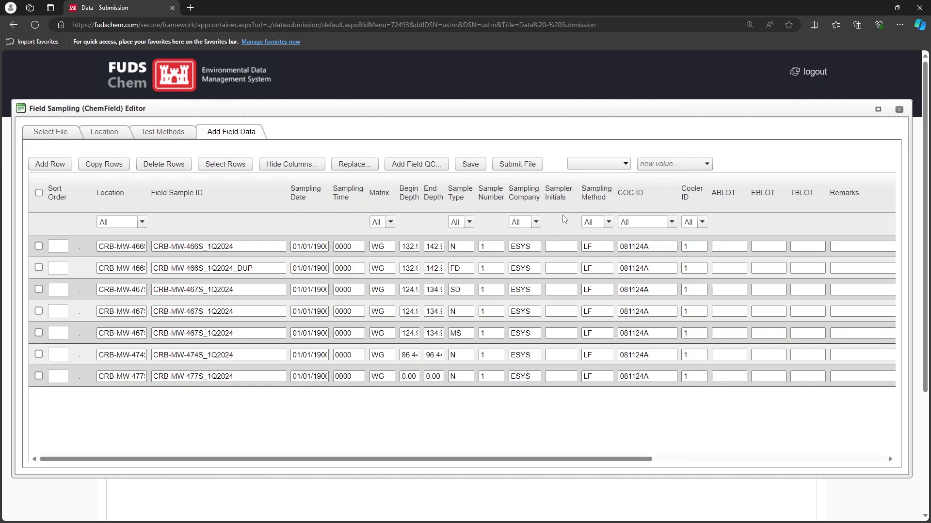
drag(591, 462, 824, 461)
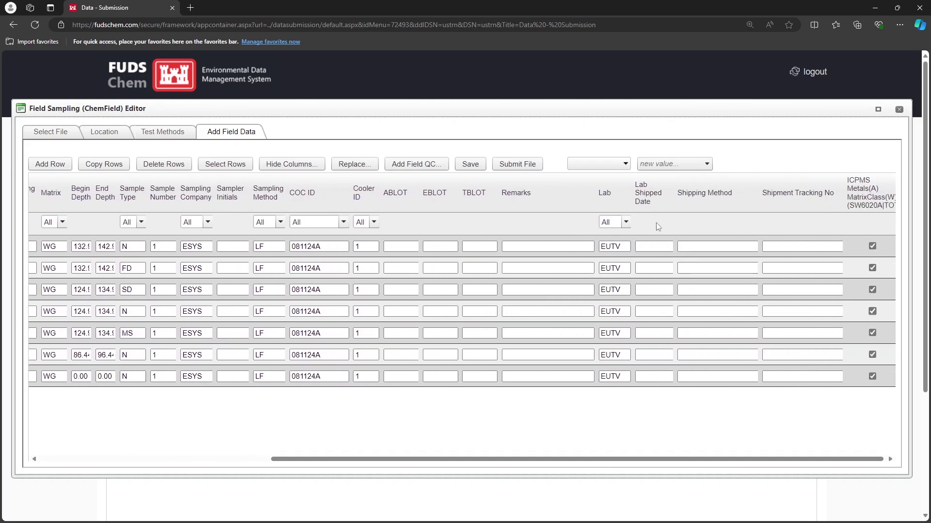
drag(660, 462, 311, 441)
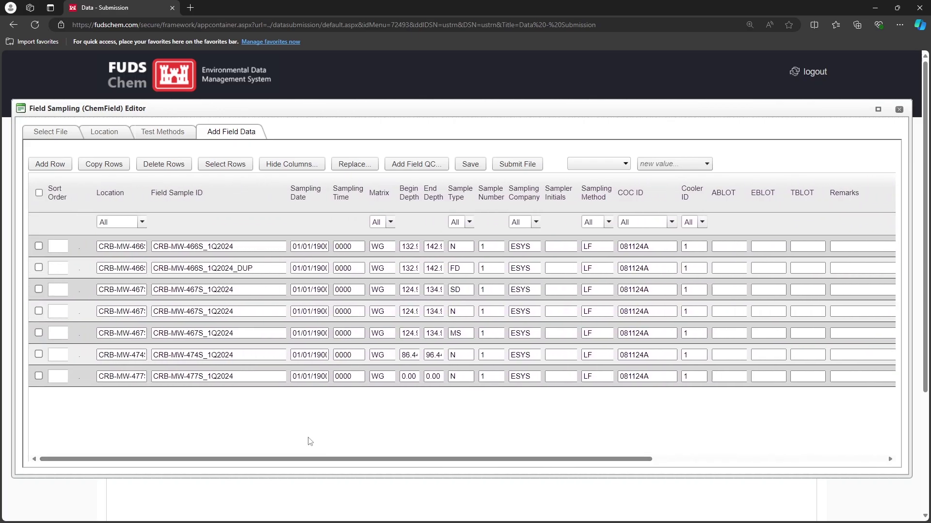
Set Sampling Date to 8/11/24 on all seven selected sample rows
click(38, 193)
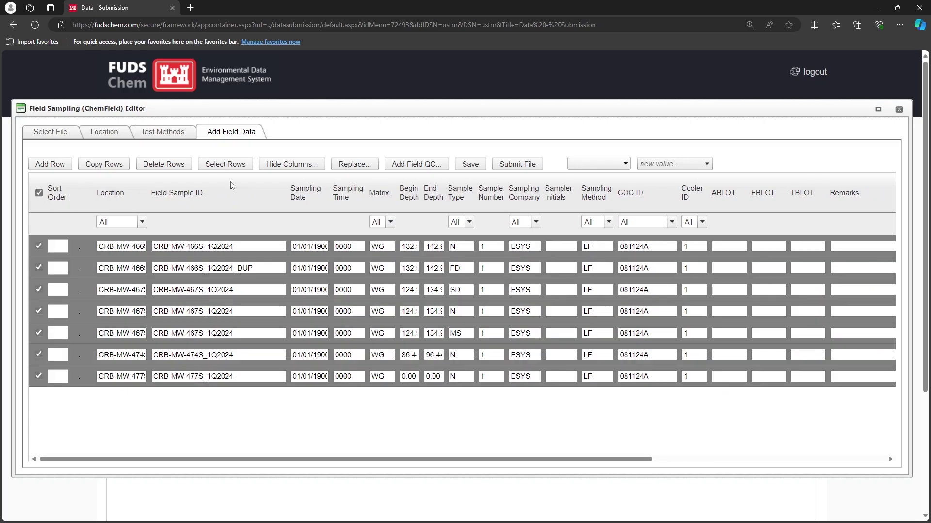
click(355, 167)
click(226, 227)
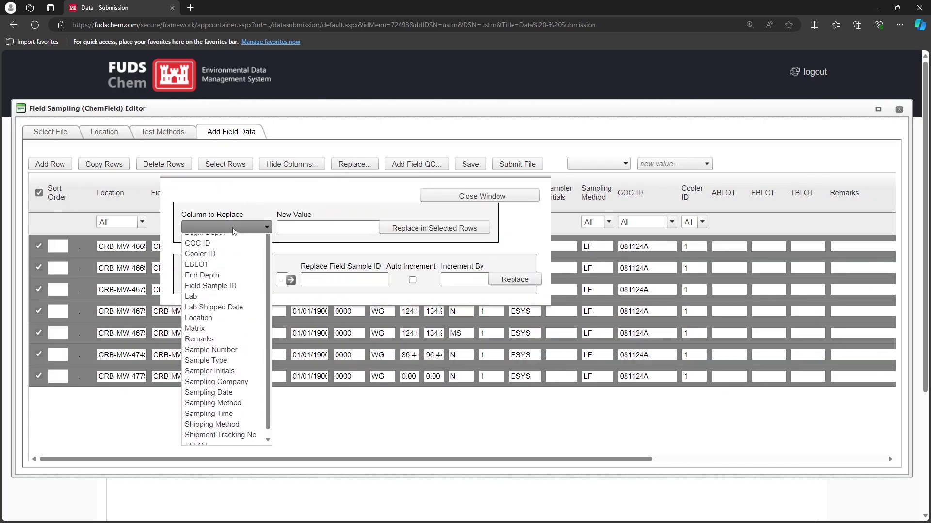
click(248, 425)
click(307, 228)
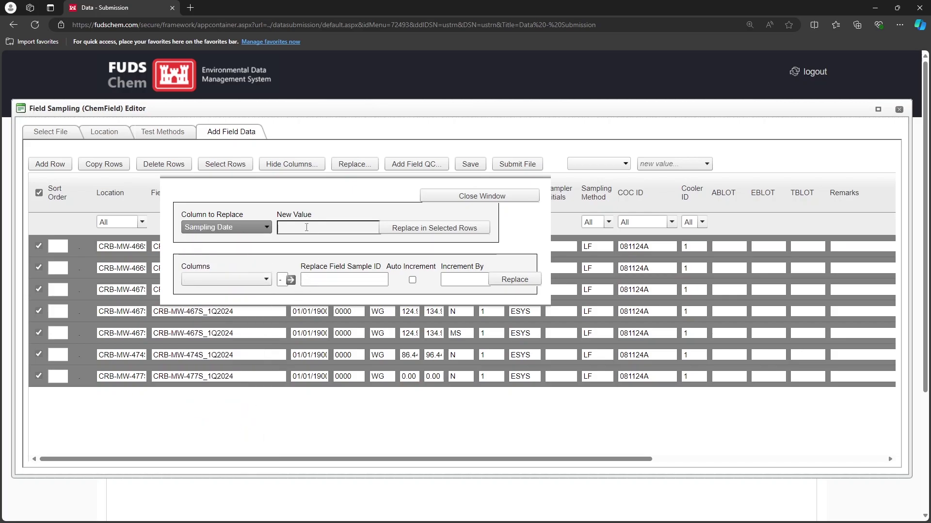
text(8/11/24)
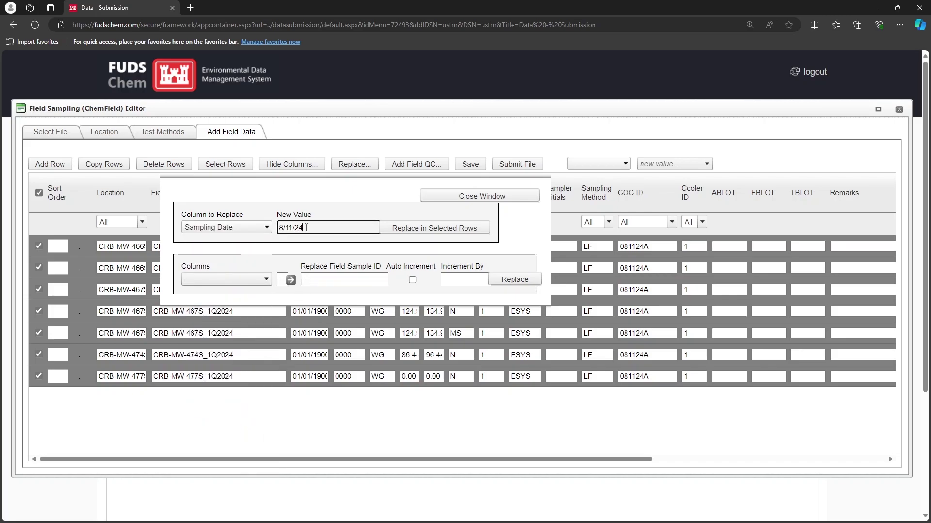
click(444, 233)
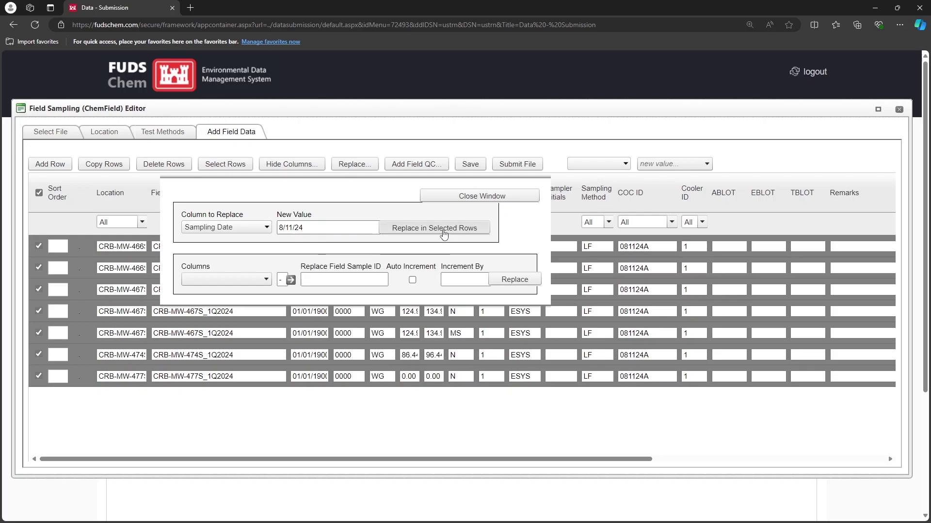
click(550, 77)
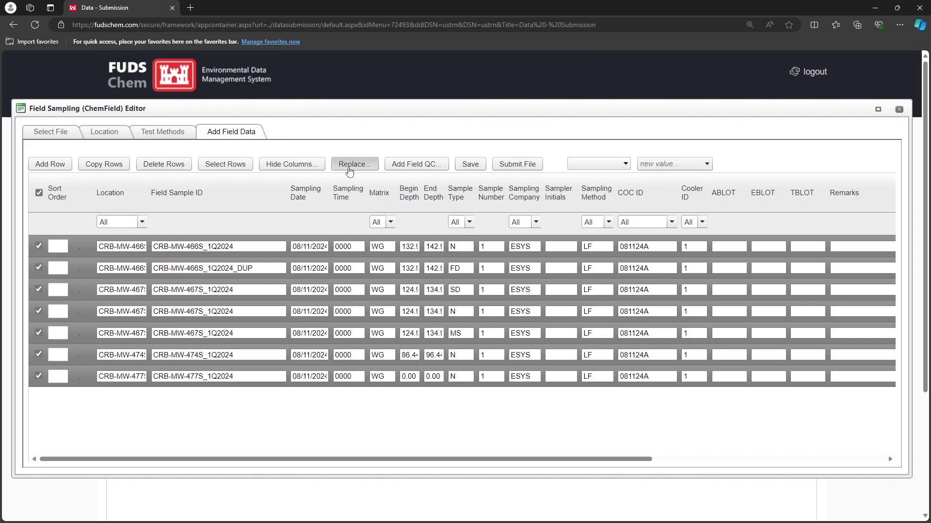
Replace Sampler Initials with VM on all selected rows
click(350, 165)
click(249, 228)
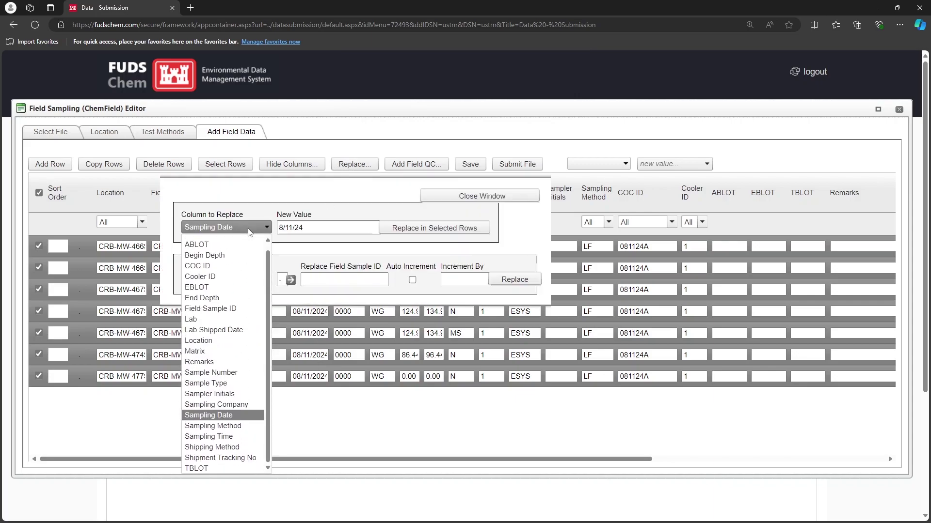
click(231, 394)
click(321, 231)
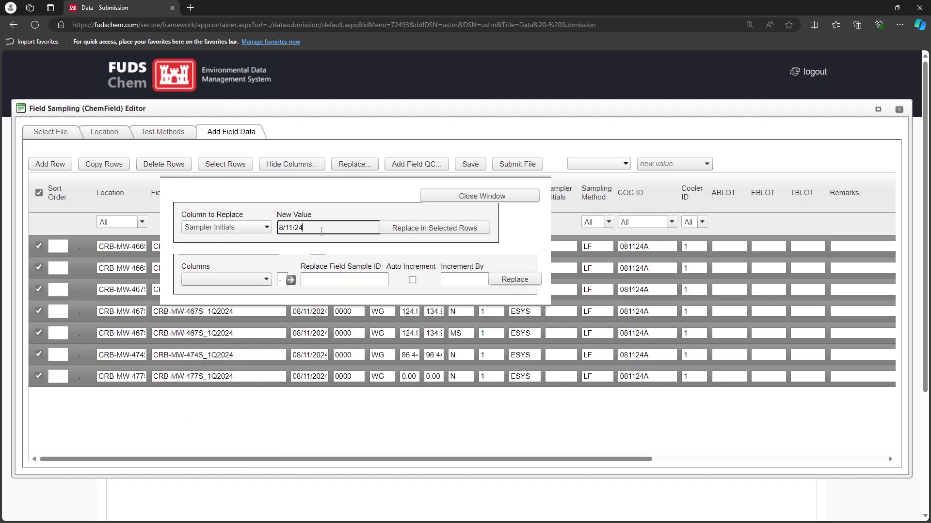
key(BackSpace)
key(BackSpace)
key(BackSpace)
key(BackSpace)
key(BackSpace)
key(BackSpace)
text(VM)
click(391, 232)
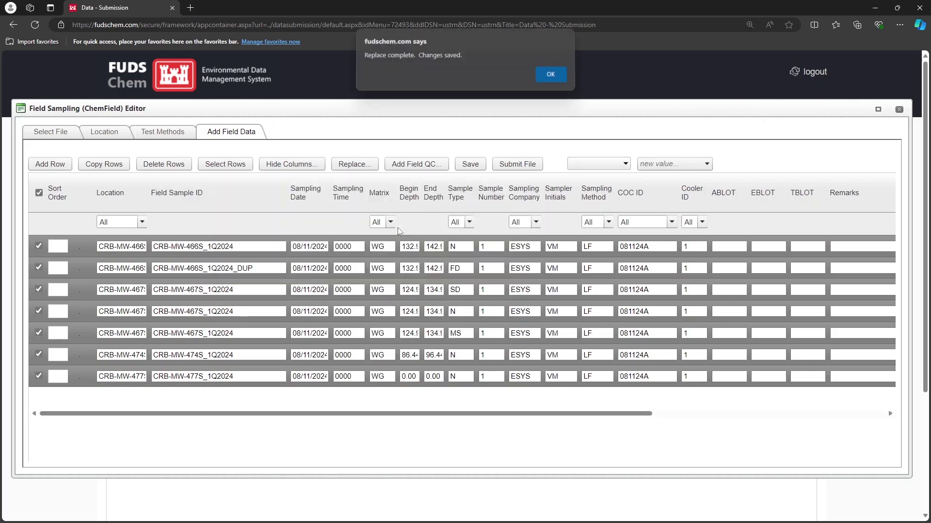
click(549, 73)
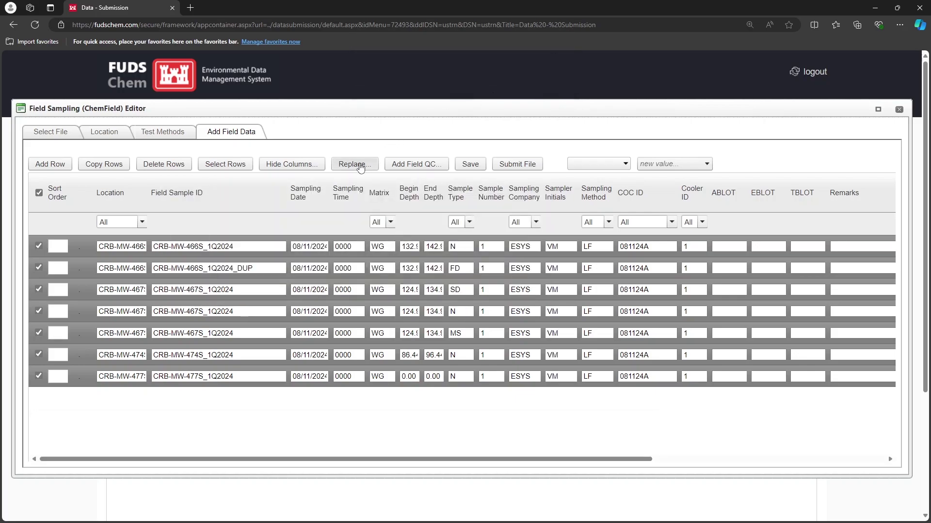
Replace Lab Shipped Date with 8/12/24 on all selected rows
click(355, 165)
click(241, 229)
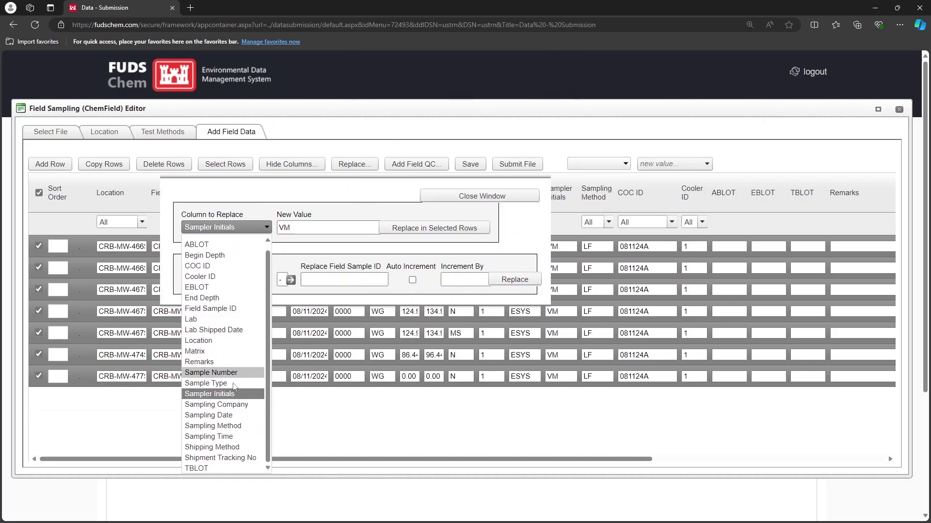
click(216, 331)
click(300, 229)
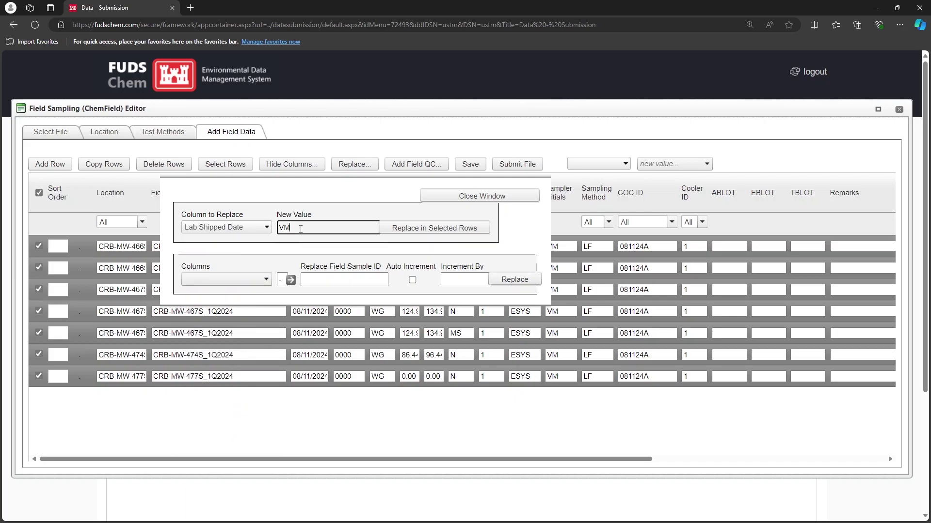
key(BackSpace)
key(BackSpace)
text(8/12/24)
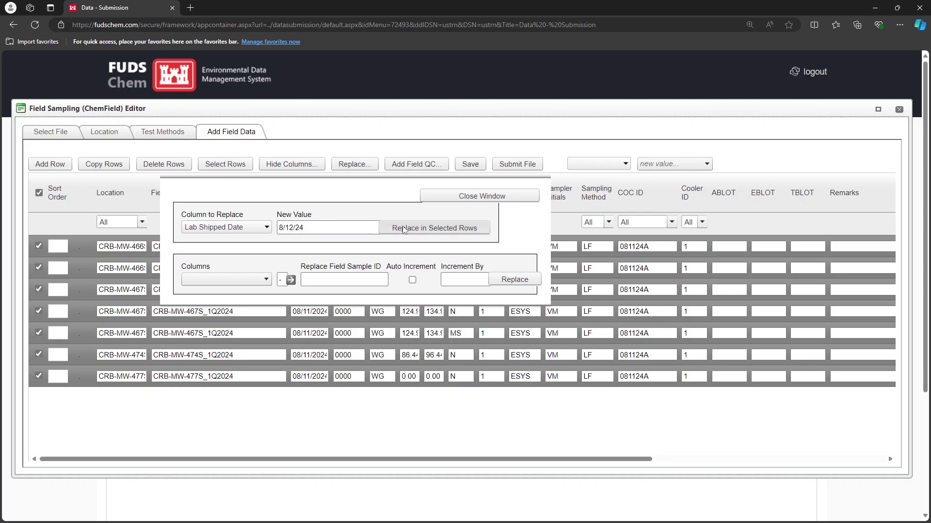
click(434, 228)
click(550, 77)
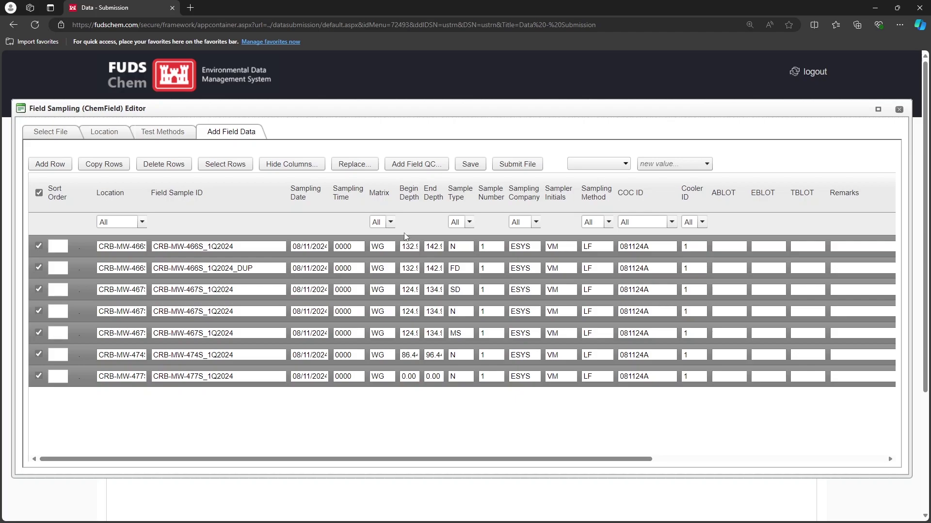
Enter sampling times 1030, 1040 and 1000 for the first three samples
click(349, 247)
key(BackSpace)
key(BackSpace)
key(BackSpace)
key(BackSpace)
text(1030)
click(356, 267)
key(BackSpace)
key(BackSpace)
key(BackSpace)
key(BackSpace)
text(1040)
click(357, 289)
key(BackSpace)
key(BackSpace)
key(BackSpace)
key(BackSpace)
text(1000)
Set sampling times for samples four to six, ending with 1630, and check the CRB-MW-477S row
click(339, 312)
click(339, 333)
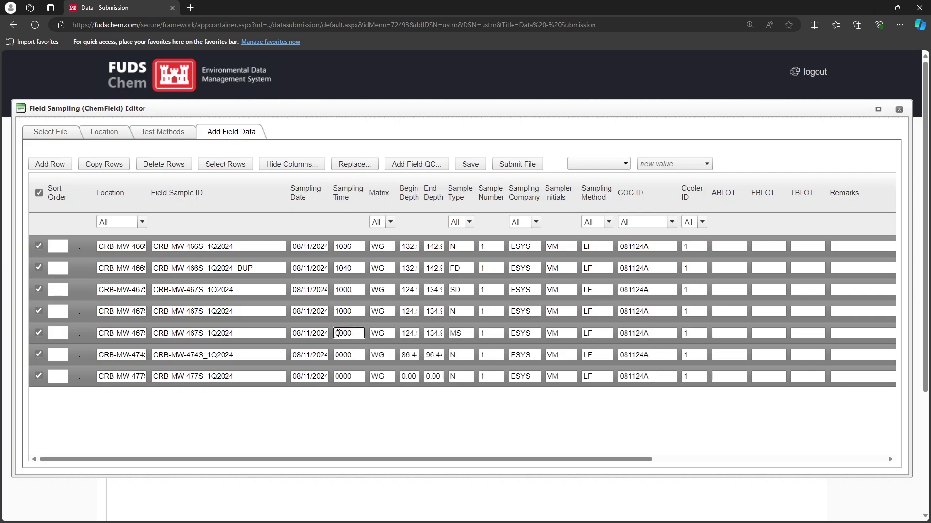
click(359, 355)
key(BackSpace)
key(BackSpace)
key(BackSpace)
key(BackSpace)
text(1630)
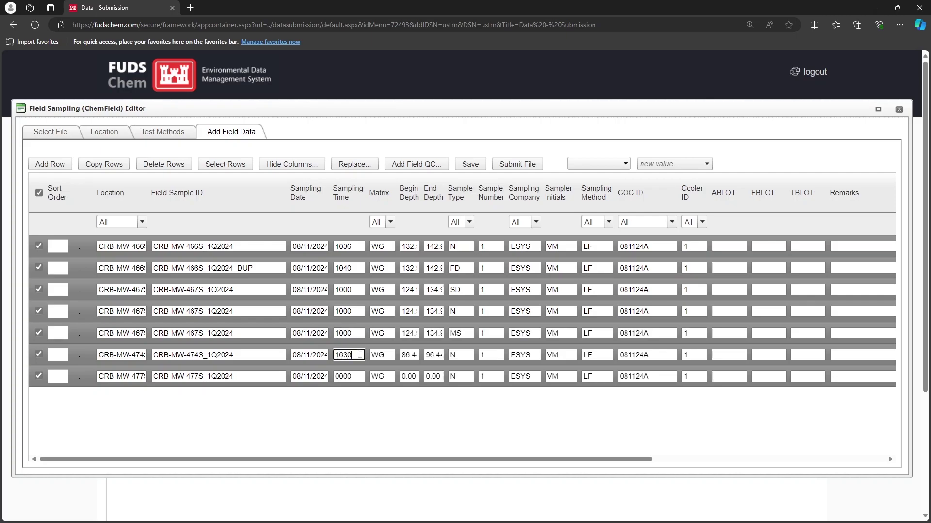
click(341, 231)
click(90, 380)
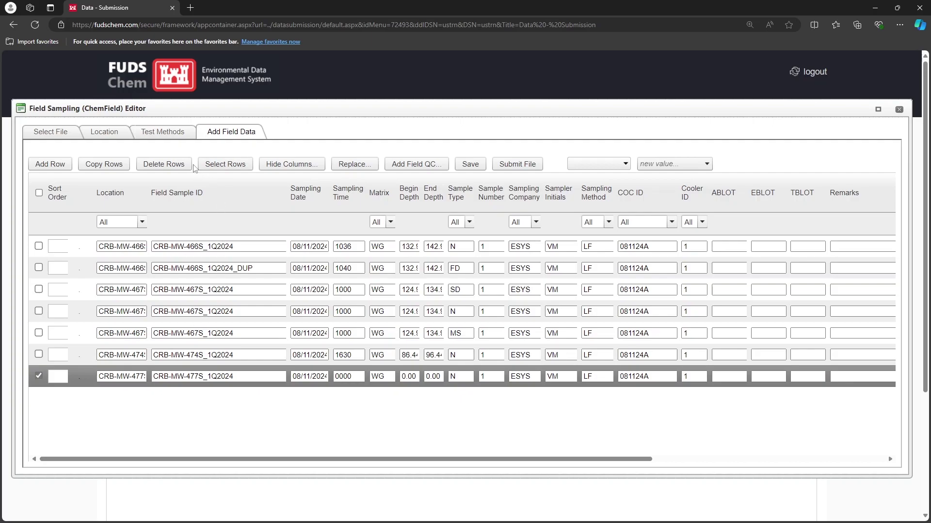
Delete the CRB-MW-477S row, confirm, and select all six remaining rows
click(178, 167)
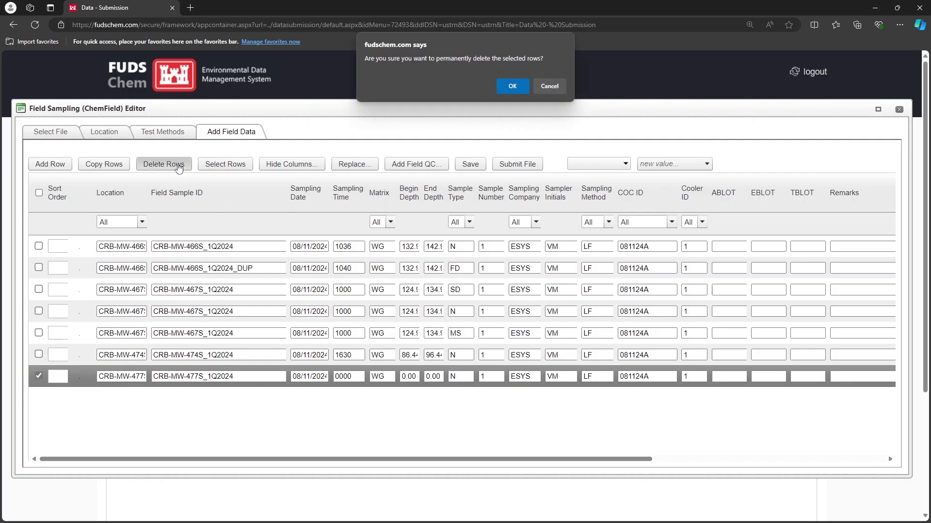
click(513, 86)
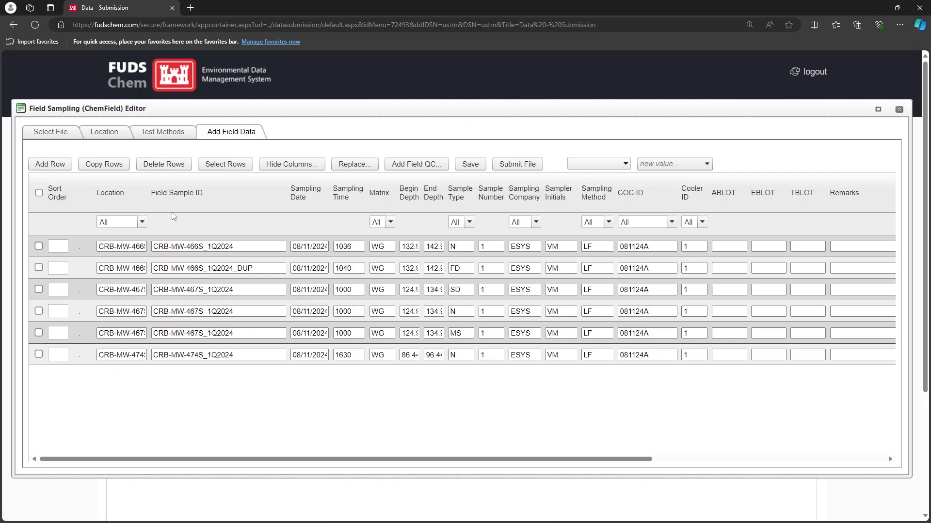
click(39, 193)
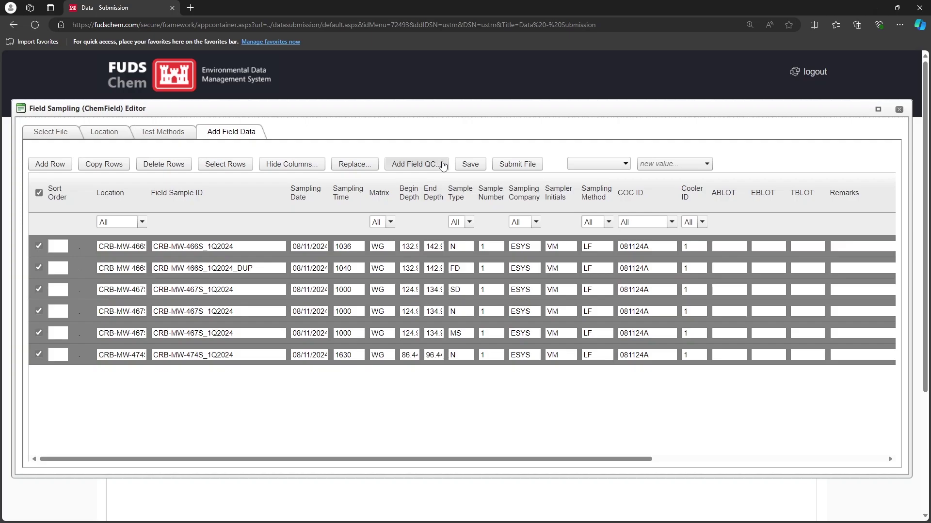
Start a field QC record logged 8/11/24 8:00 as a Trip Blank (TB)
click(439, 165)
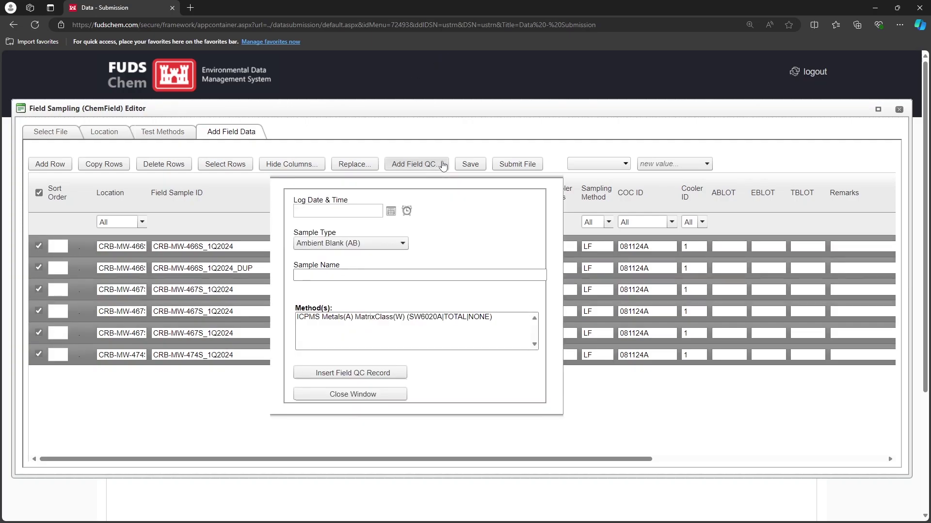
click(328, 210)
text(8)
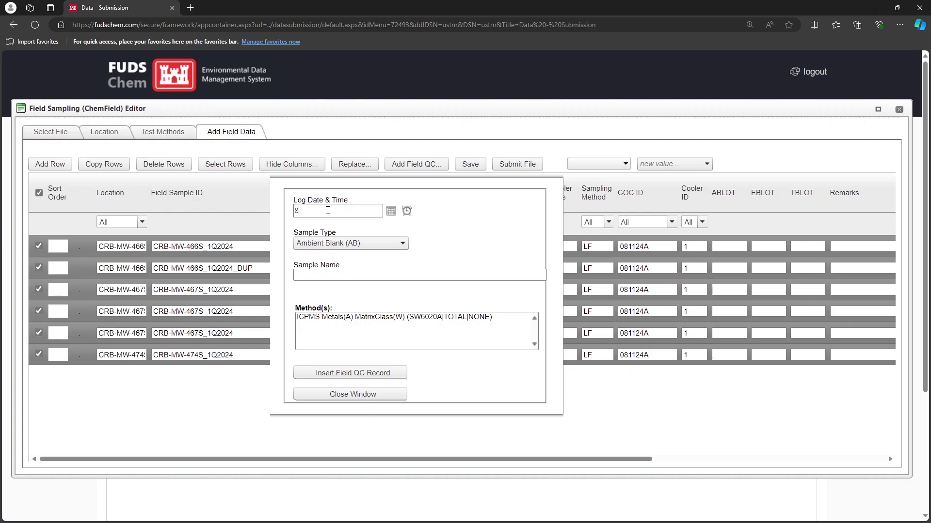
text(/11/24)
text( 8:00 AM)
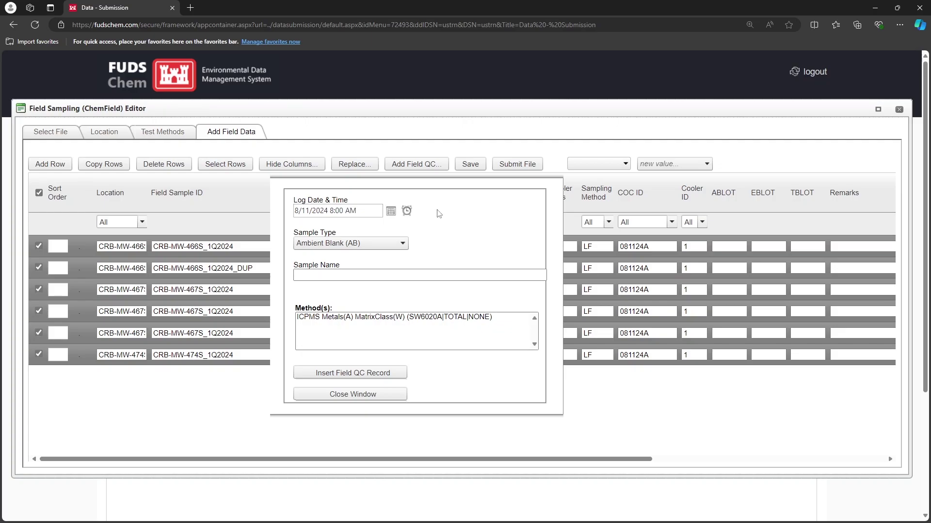
click(400, 244)
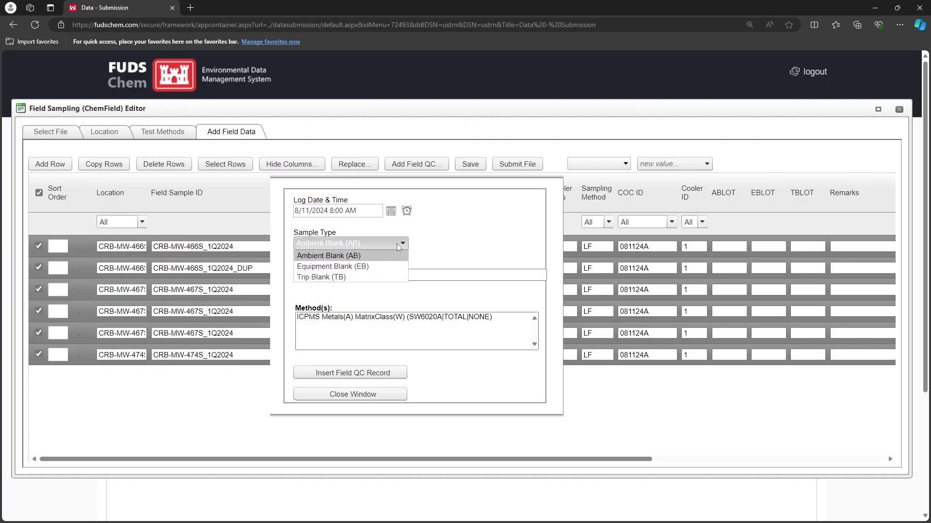
click(397, 277)
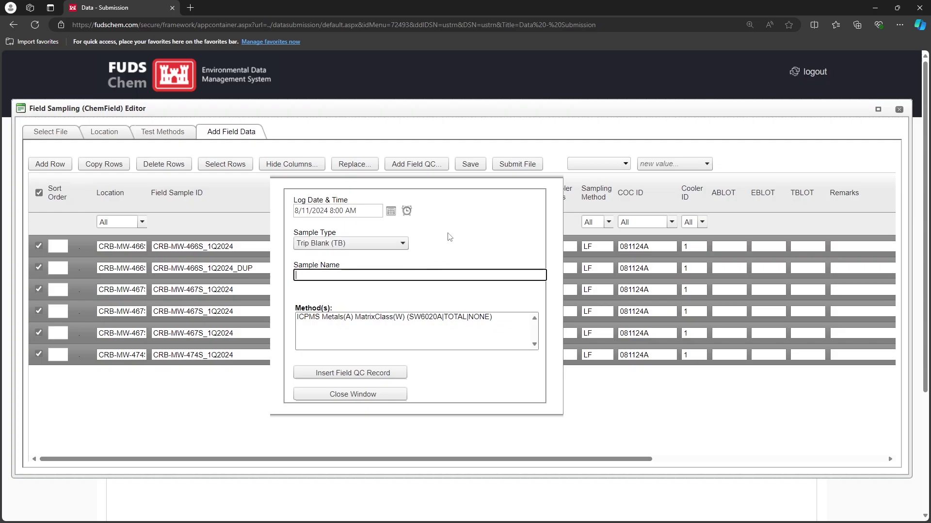
Name the trip blank TB-1_2Q2024, choose the ICPMS Metals method, and insert it
scroll(482, 126, up, 1)
drag(483, 141, 483, 145)
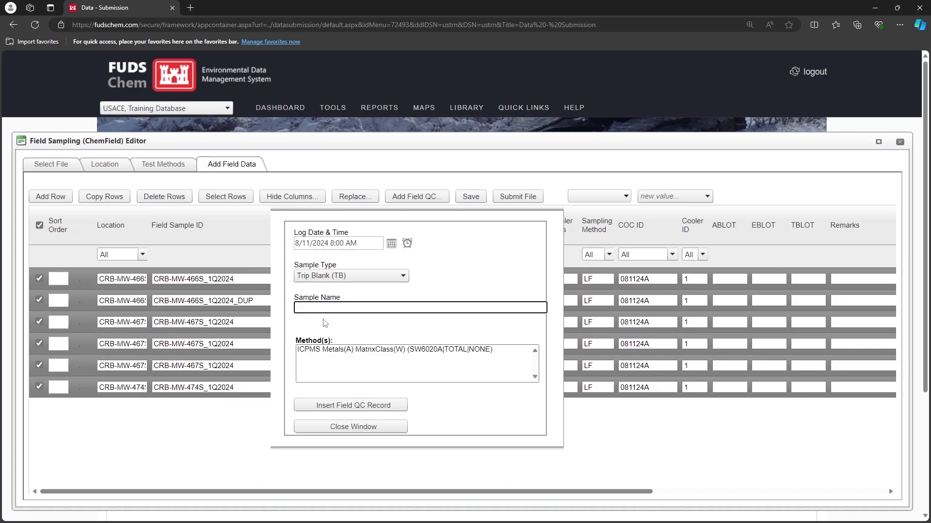
mouse_move(517, 107)
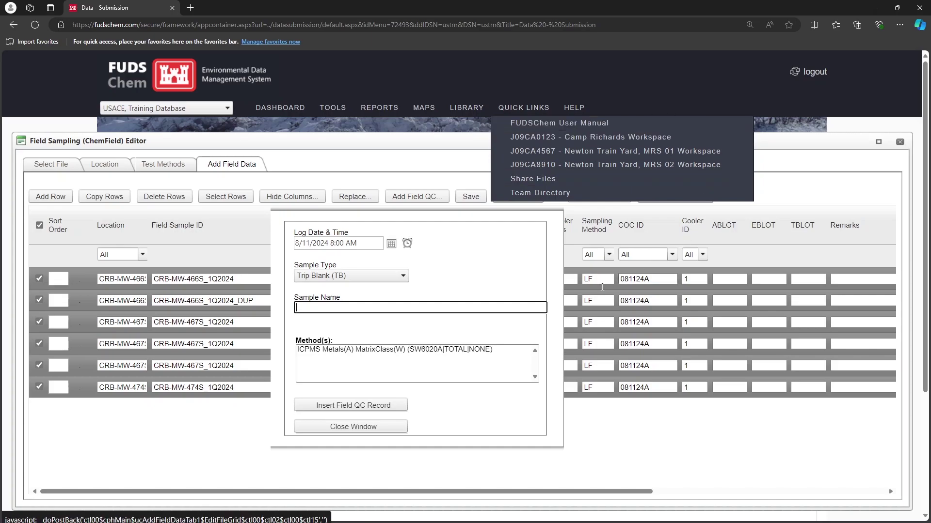
text(T)
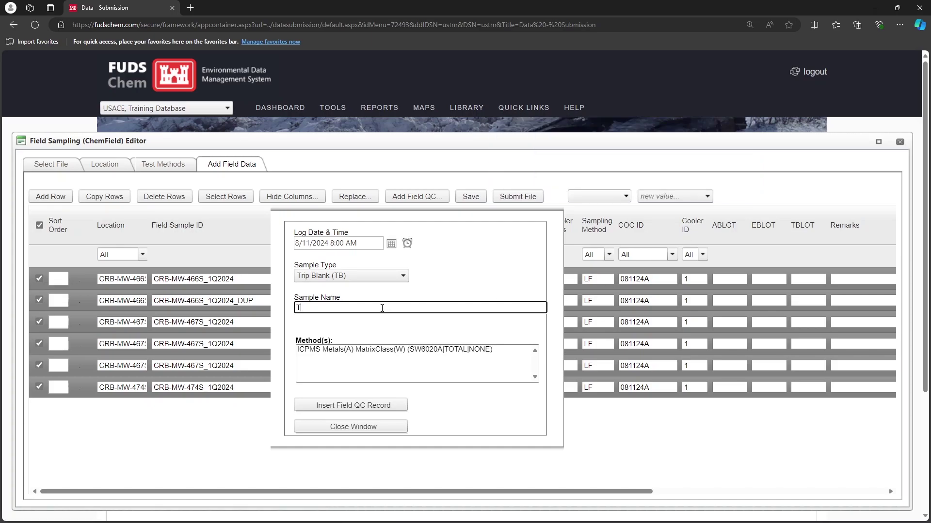
text(B-1_2Q2024)
click(339, 355)
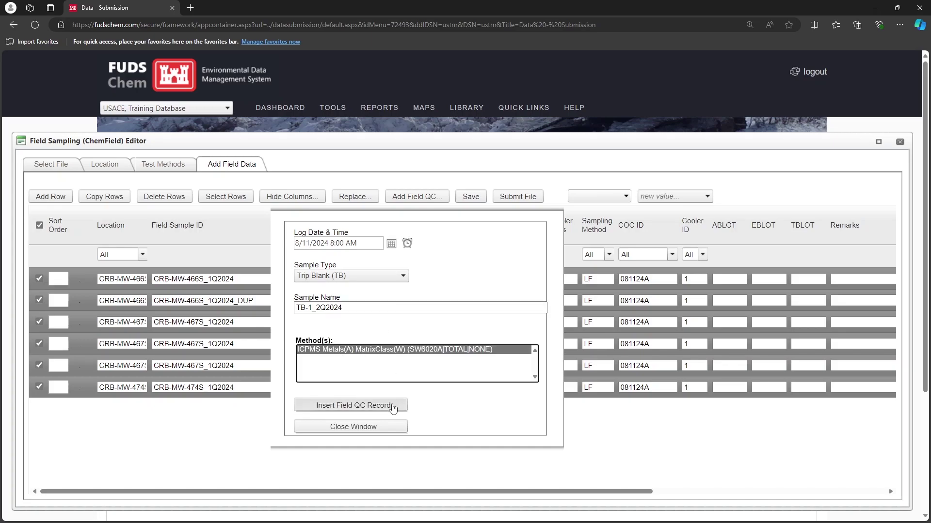
click(392, 408)
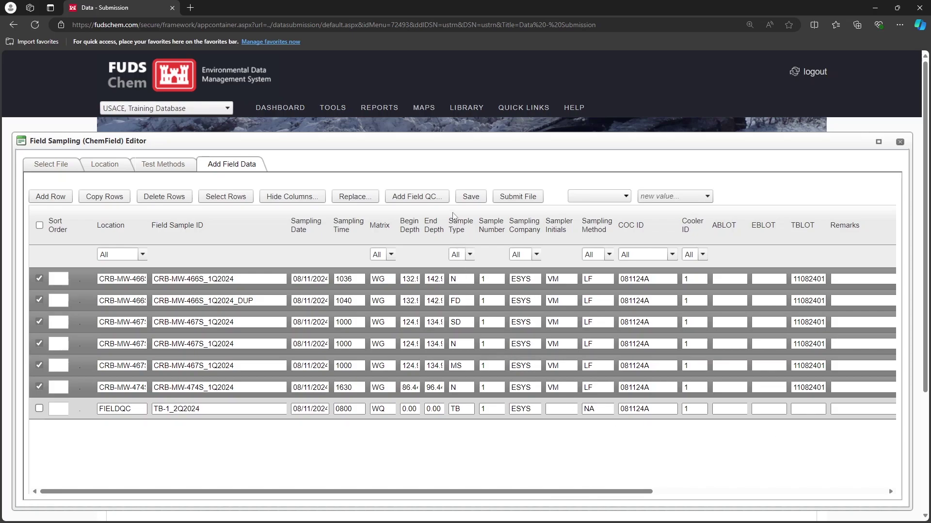
Save the field data changes and submit the COC 081124A file for screening
click(473, 199)
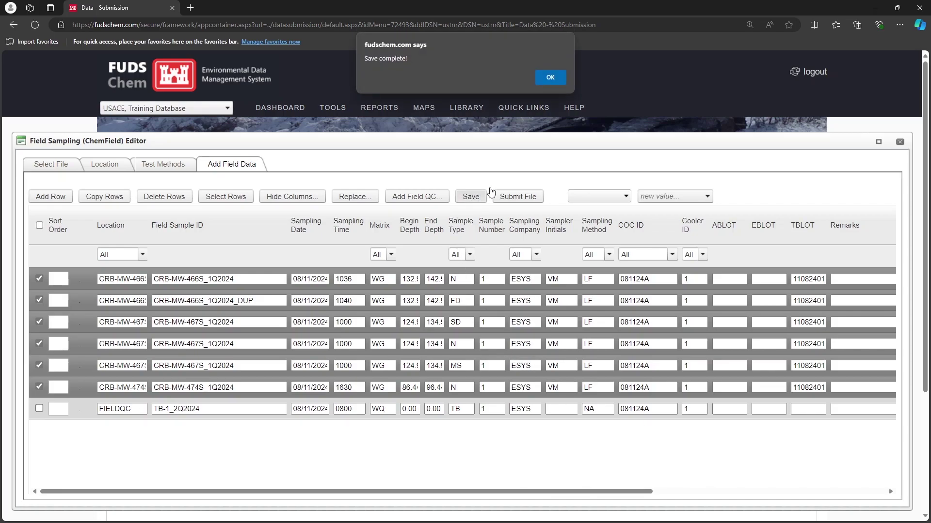
click(550, 78)
click(515, 197)
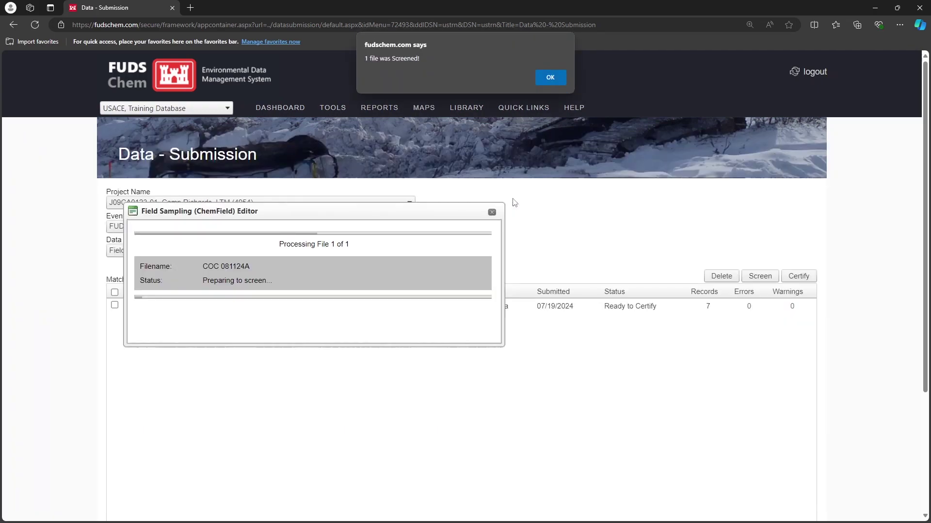
Acknowledge the '1 file was Screened' notice and show Field Data QC under REPORTS > Chemistry Reports
click(552, 77)
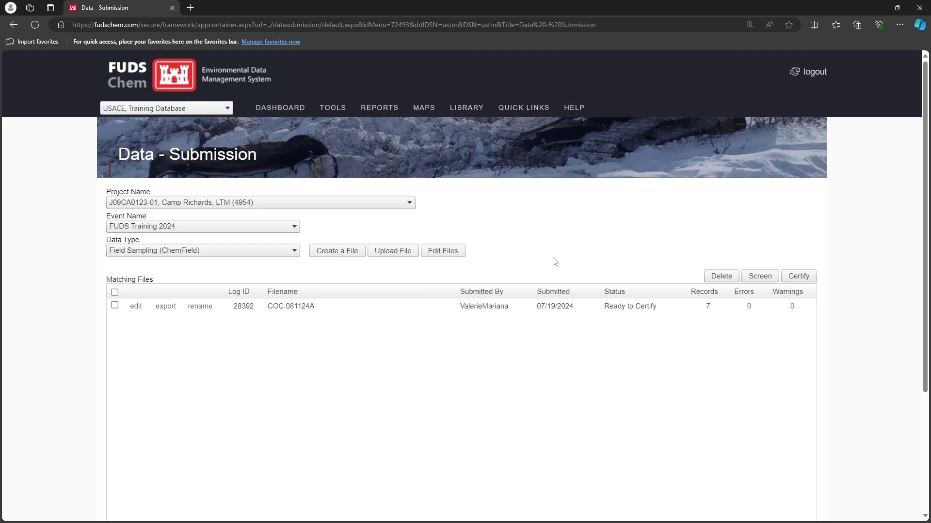
mouse_move(379, 109)
mouse_move(467, 194)
Check the COC 081124A row, certify it, and acknowledge the certified notice
click(114, 305)
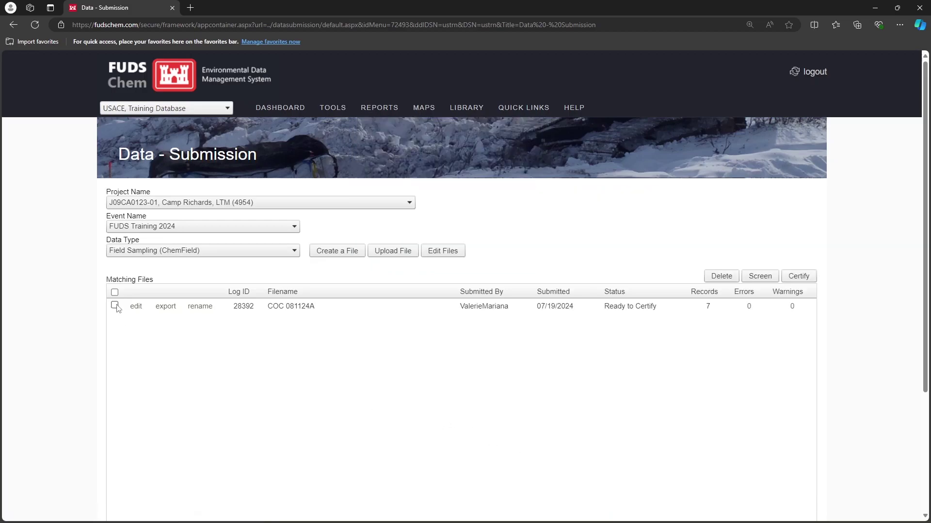
click(797, 277)
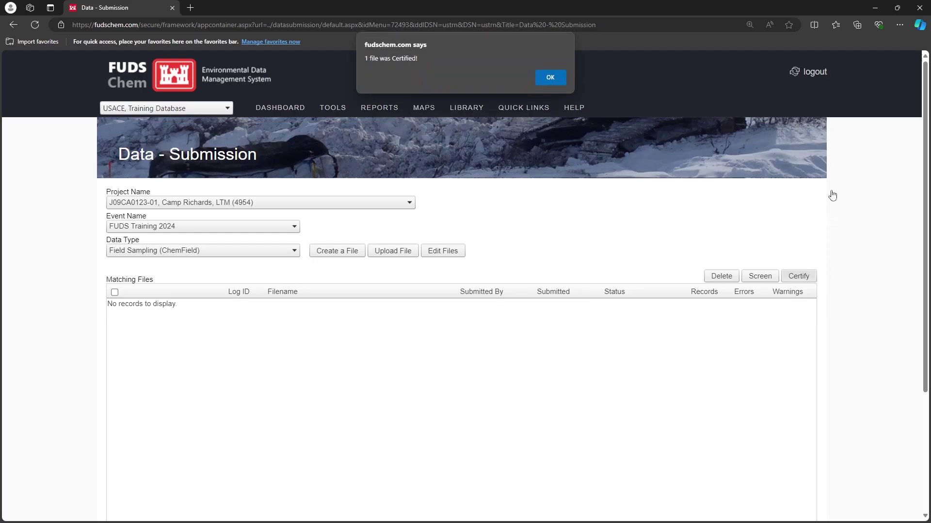
click(540, 78)
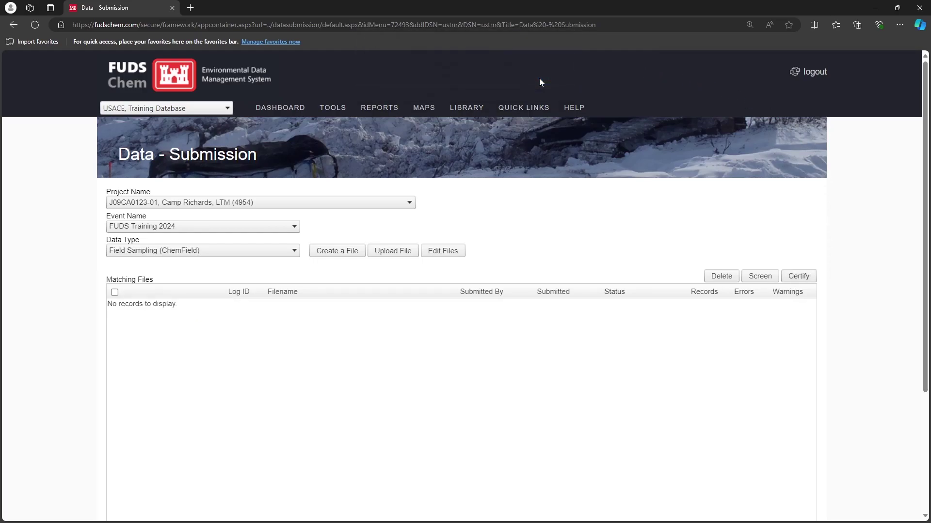